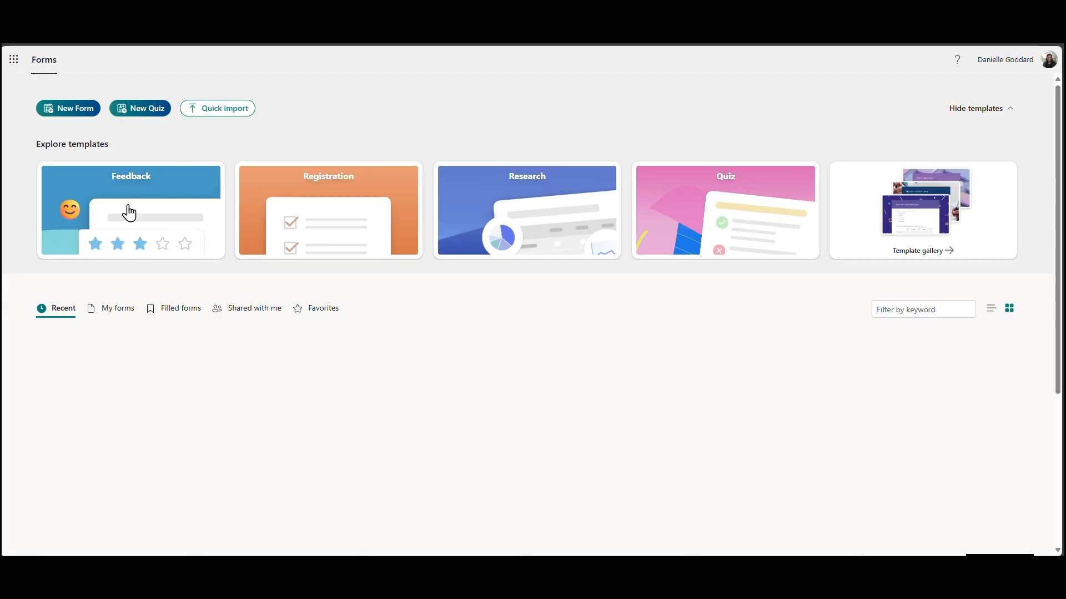
Step: Look through the trending and category templates in the template gallery and return to the Forms home page
click(914, 254)
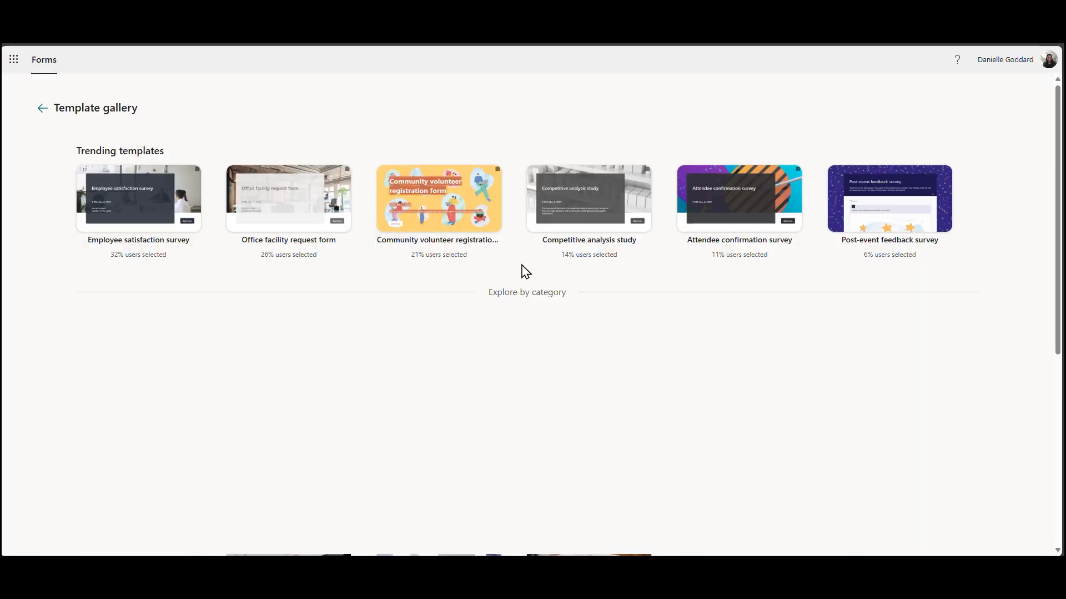
scroll(524, 270, down, 6)
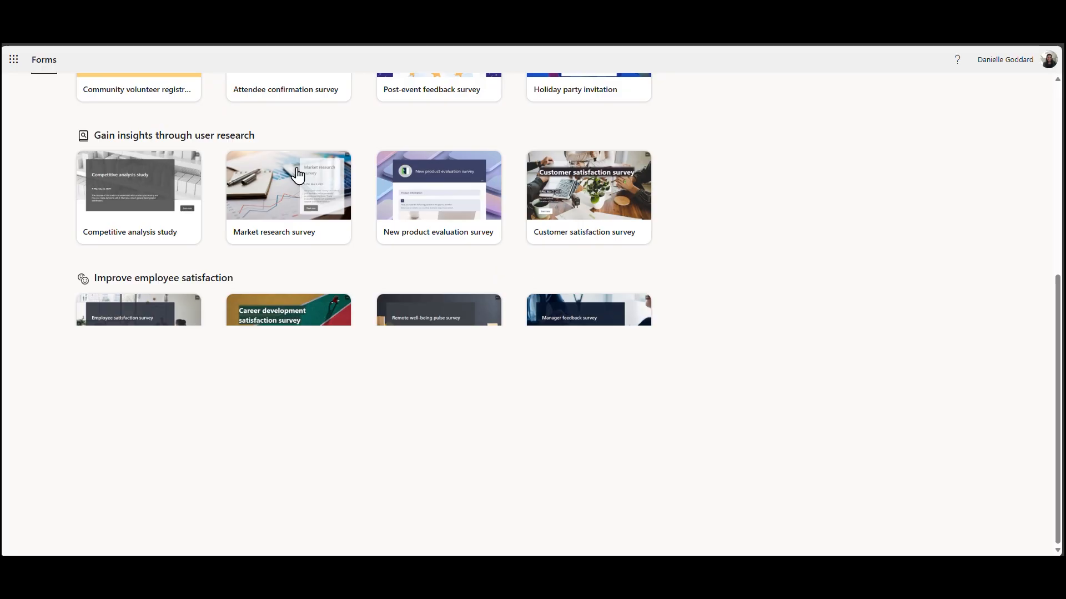
click(14, 32)
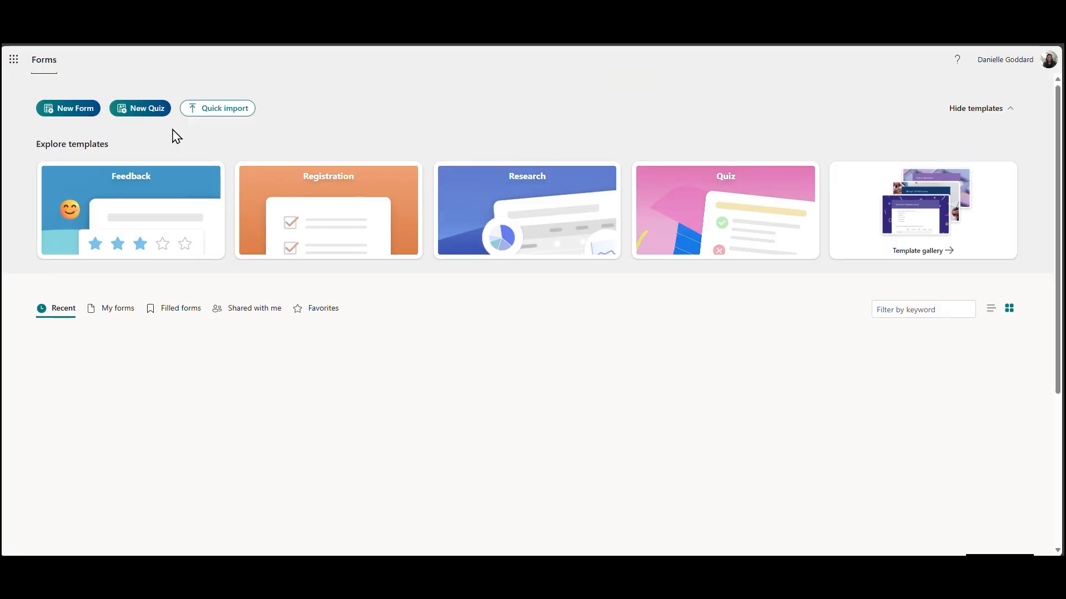
Step: Create a new form and have Copilot generate a draft from the prompt "Help me create an employee satisfaction survey"
click(75, 114)
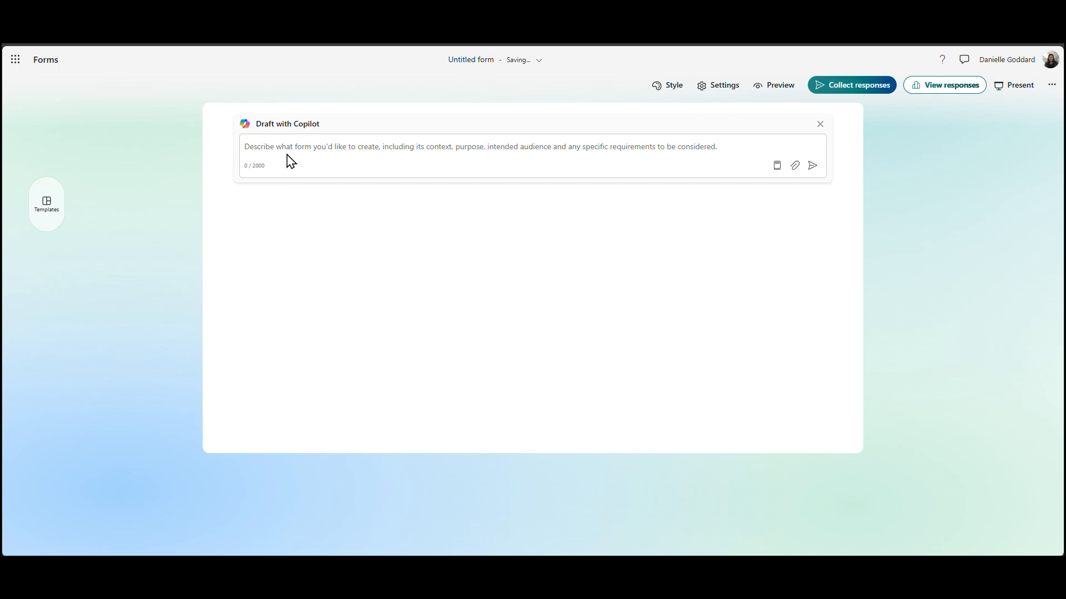
click(289, 152)
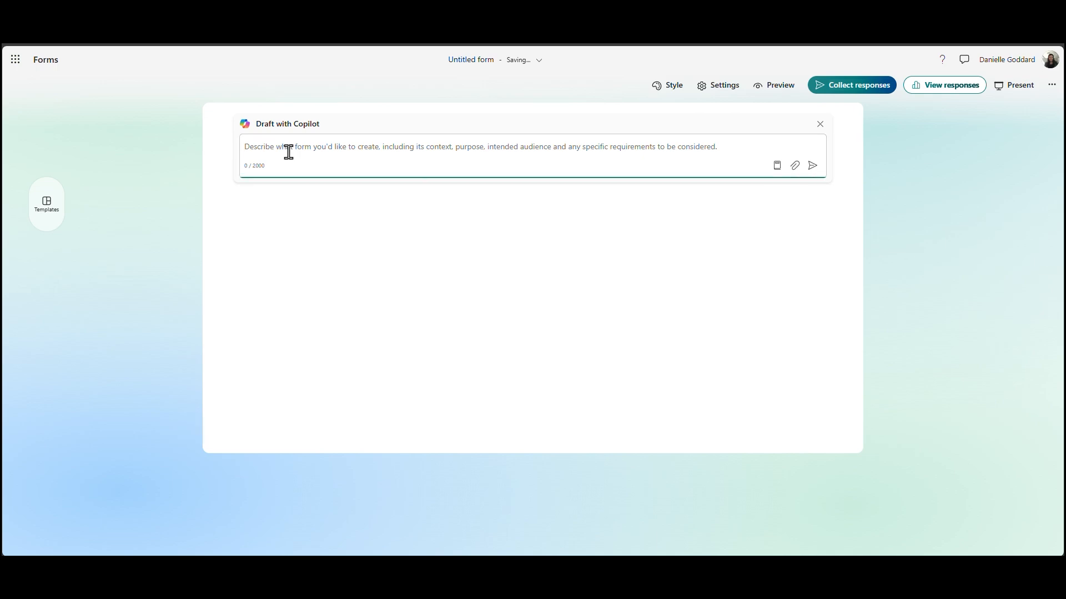
text(Help me cre)
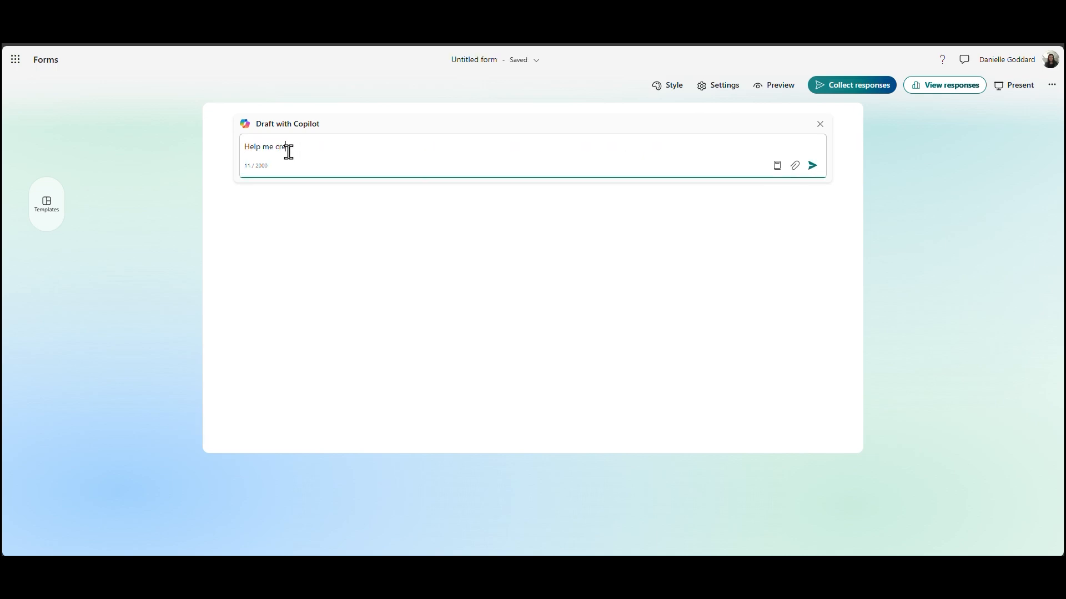
text(ate an employee satisfactio)
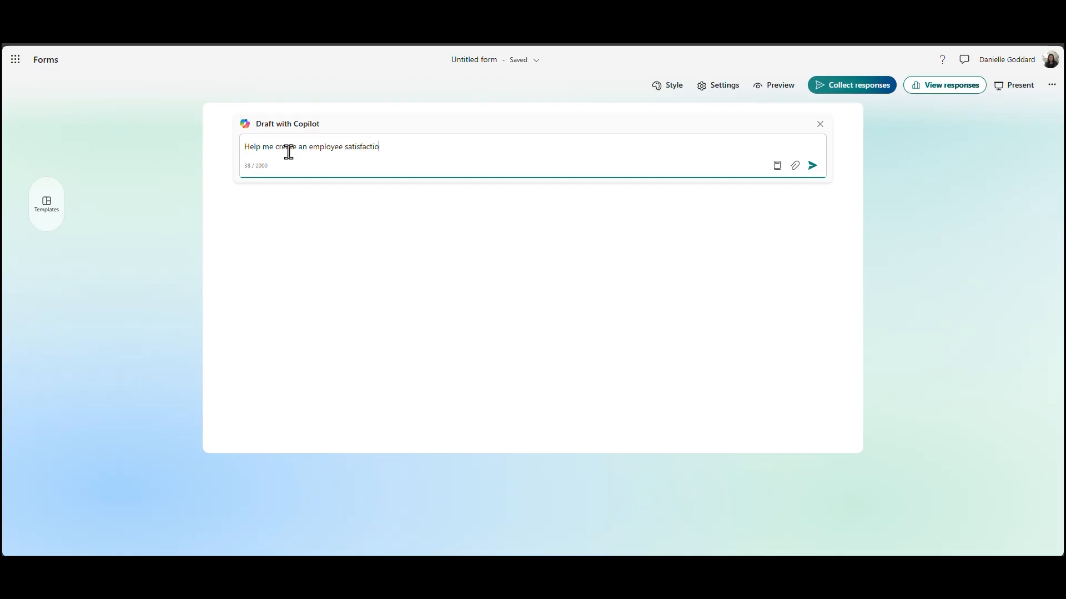
text(ey)
click(777, 166)
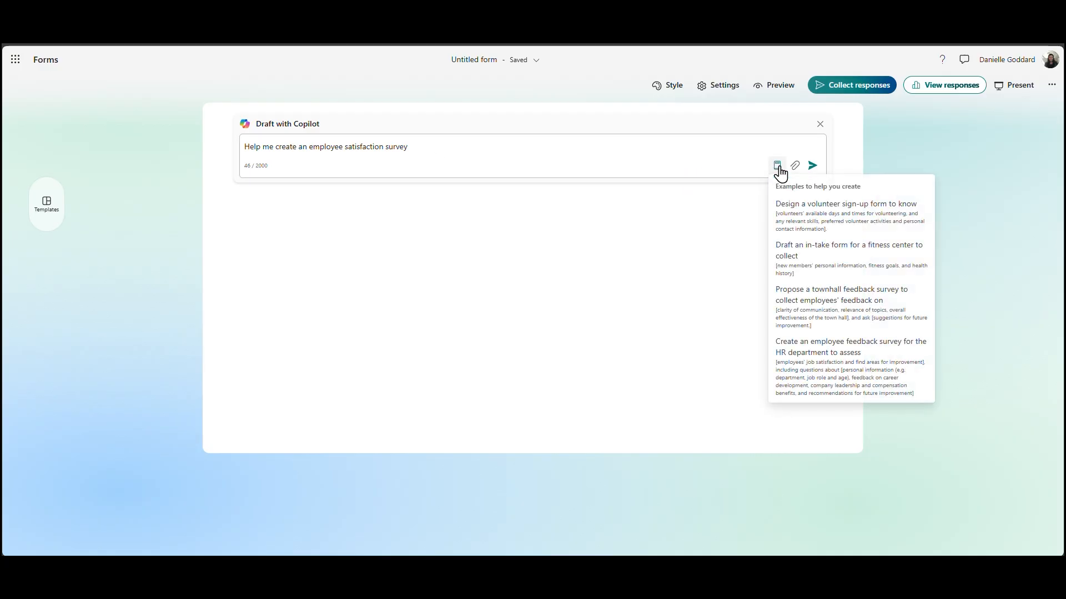
click(778, 167)
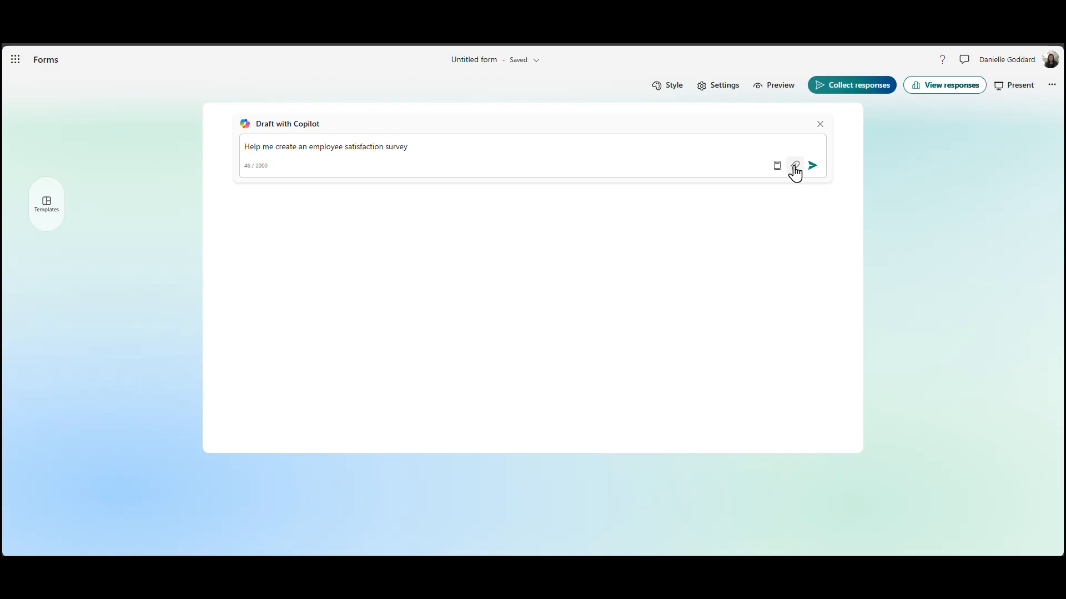
click(812, 166)
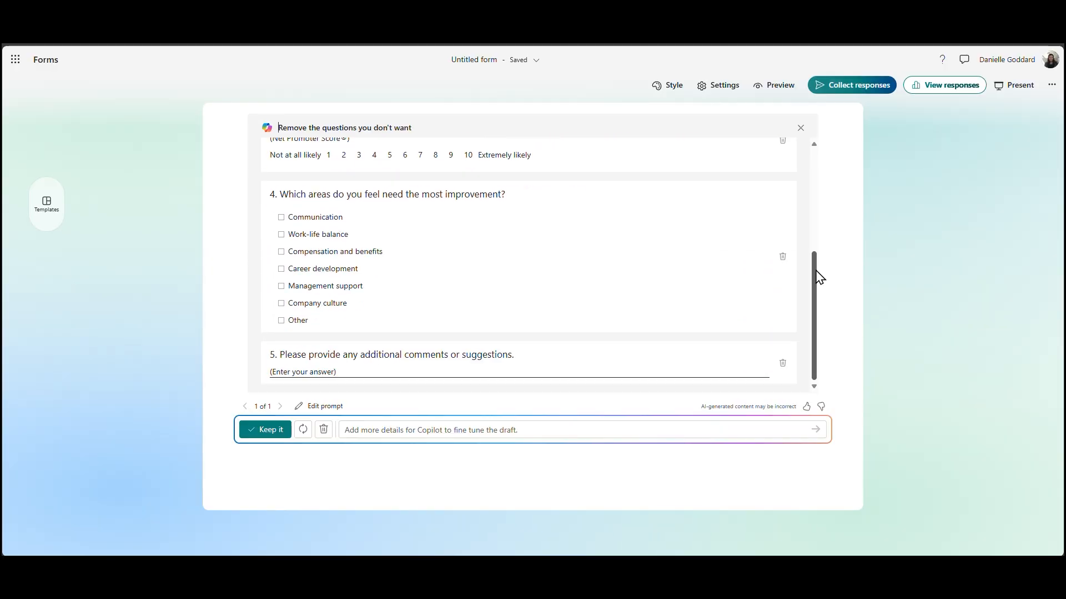
Step: Discard the generated survey draft and dismiss the Copilot drafting prompt to leave a blank form
drag(819, 276, 813, 172)
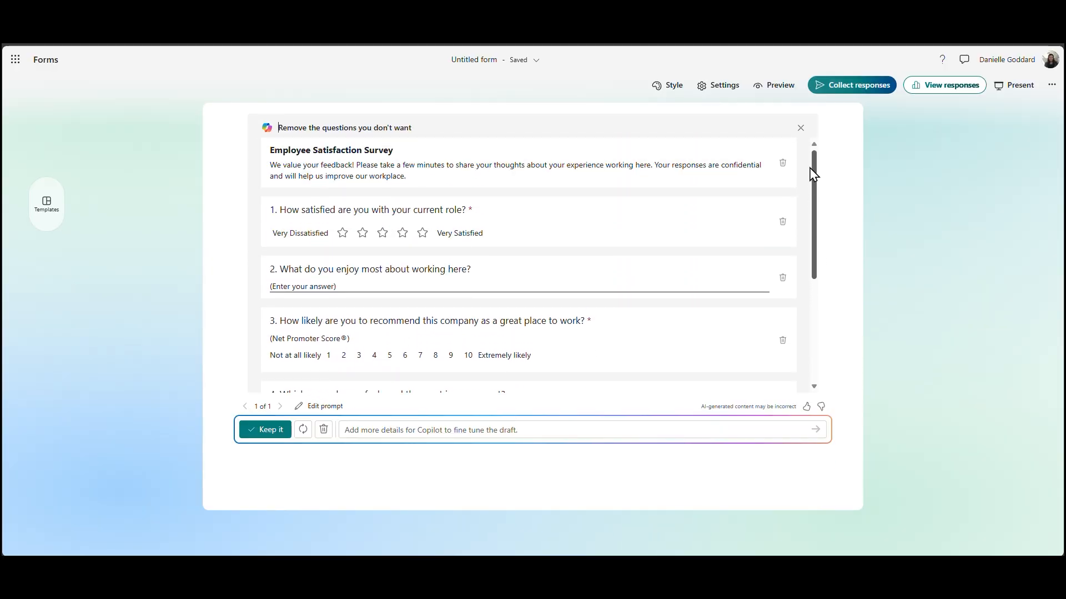
click(324, 430)
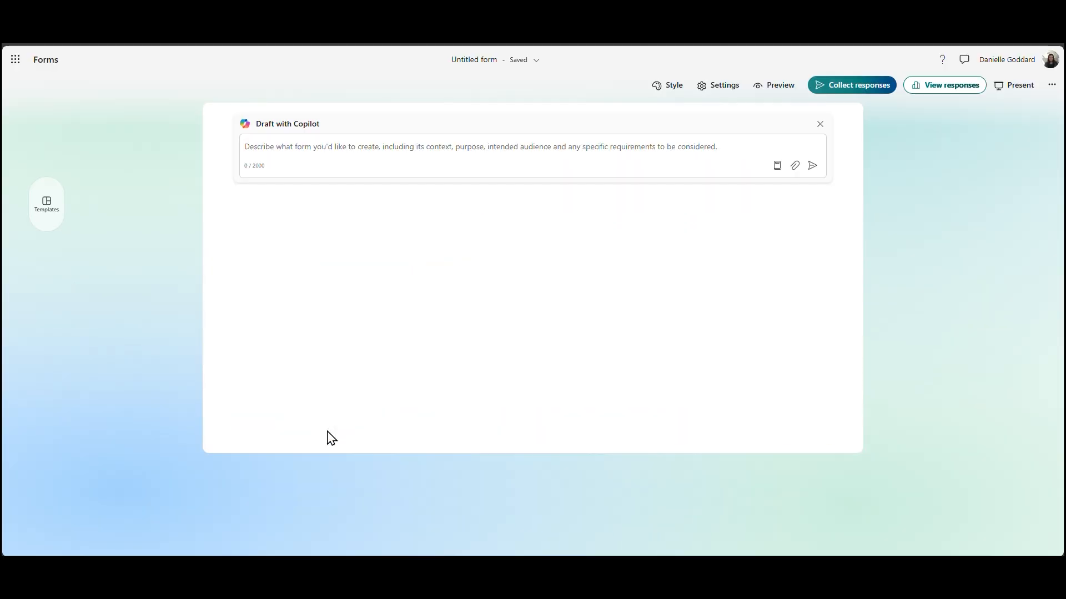
click(821, 126)
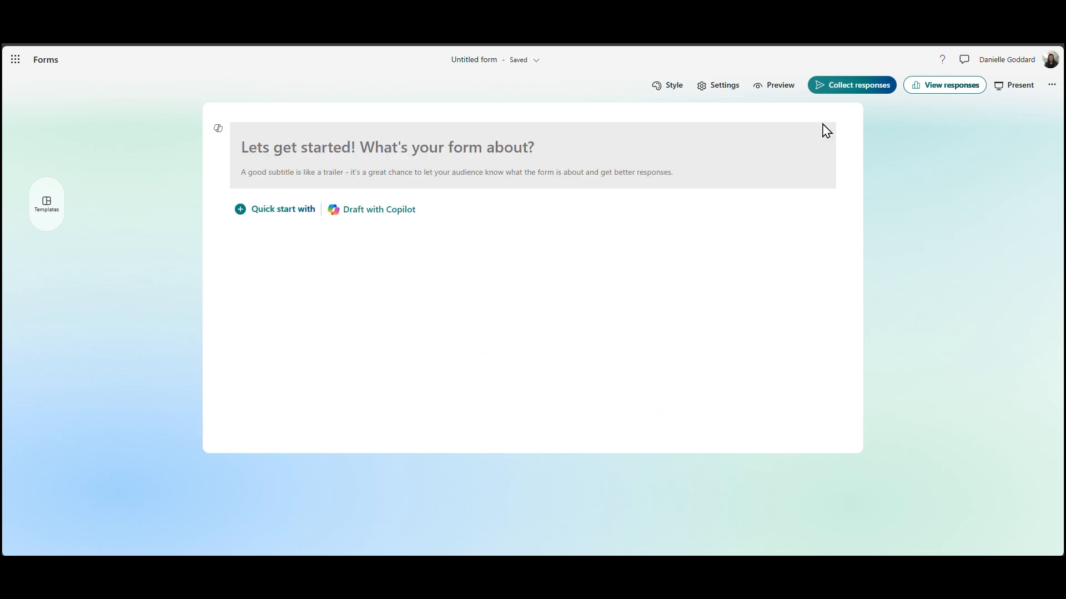
Step: Title the form "Employee Satisfaction" and set its subtitle to "This survey will help us make improvements"
click(534, 148)
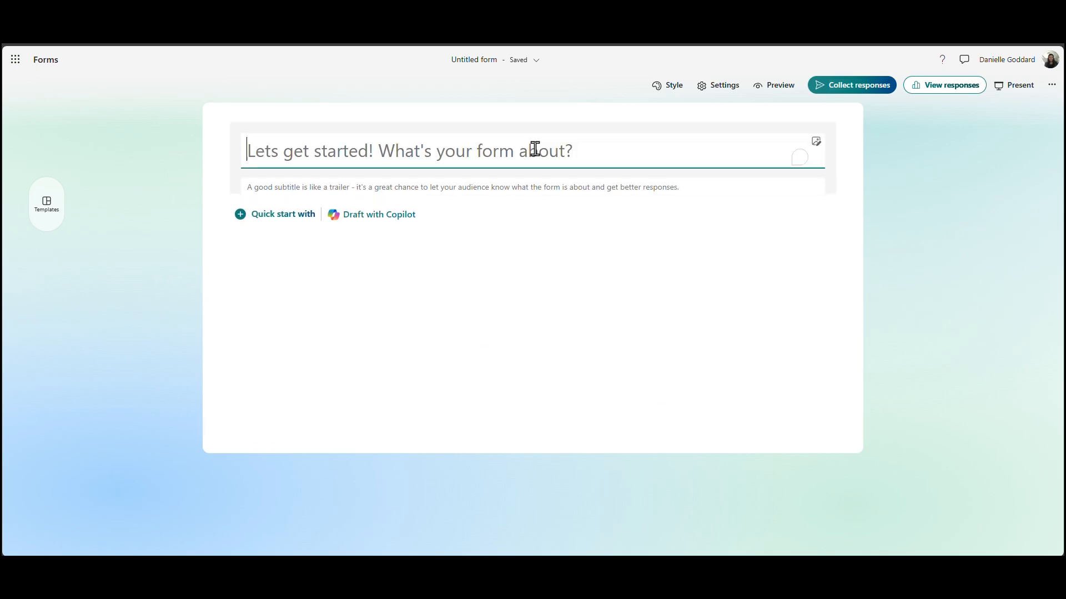
text(Employee)
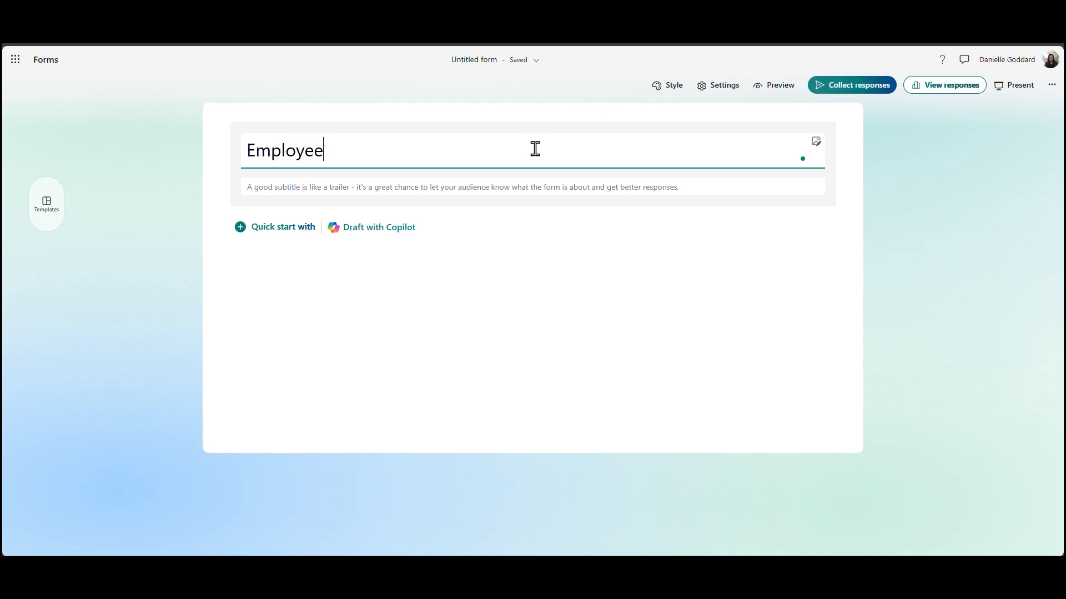
text( Satisfaction)
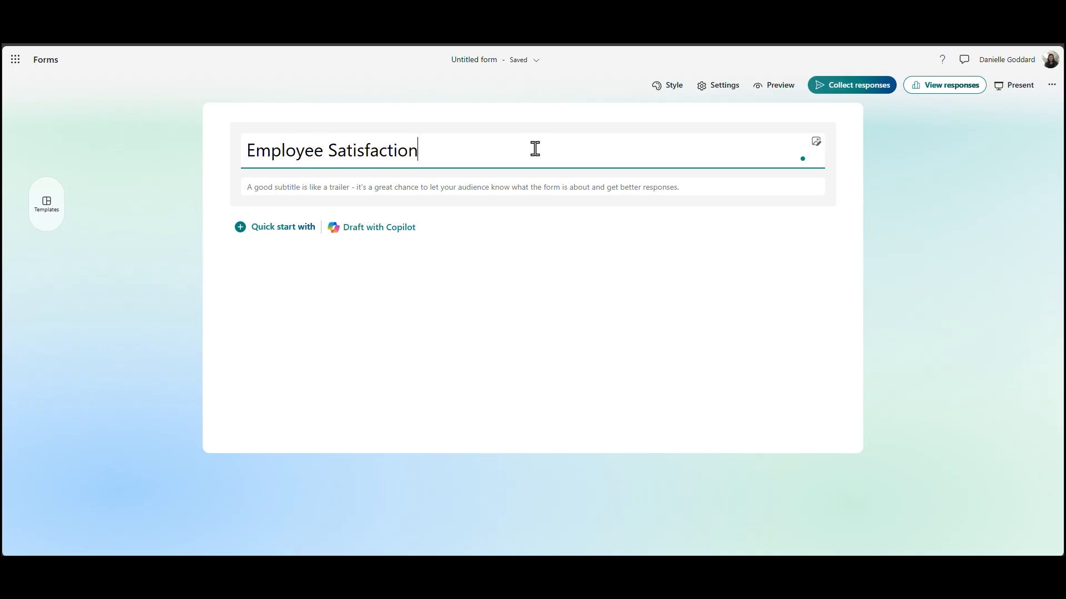
click(530, 187)
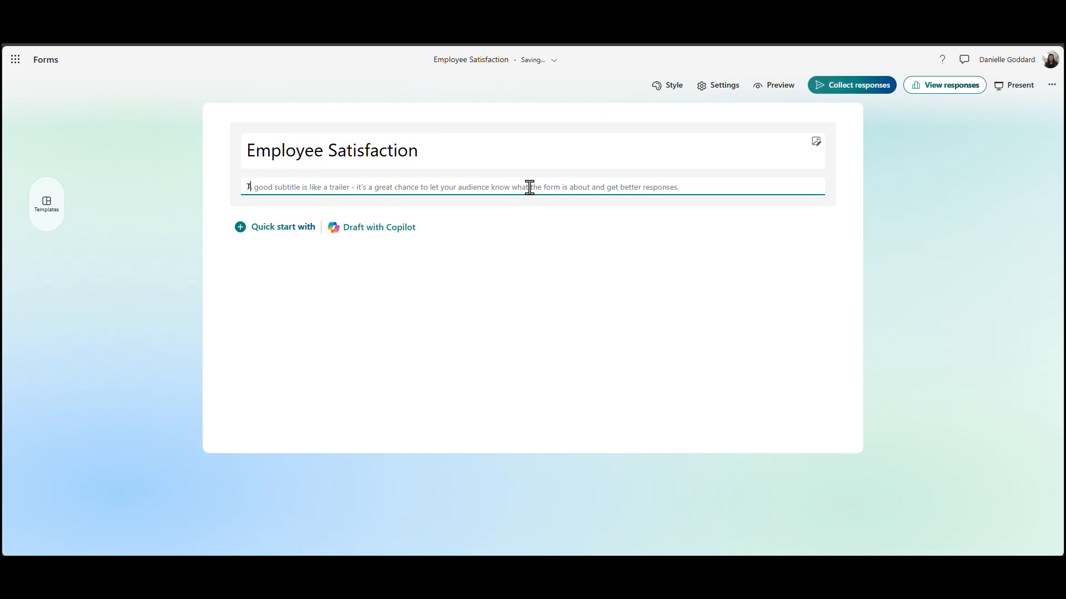
text(This survey will help us make improvements)
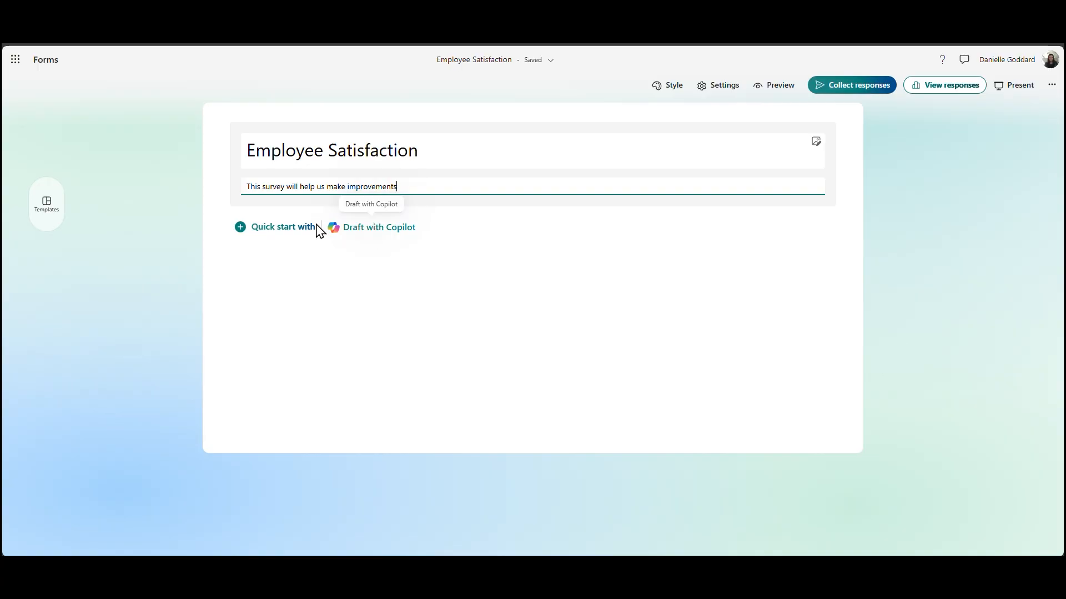
Step: Add a Likert question reading "How satisfied are you with the following aspects of your current role?"
click(280, 233)
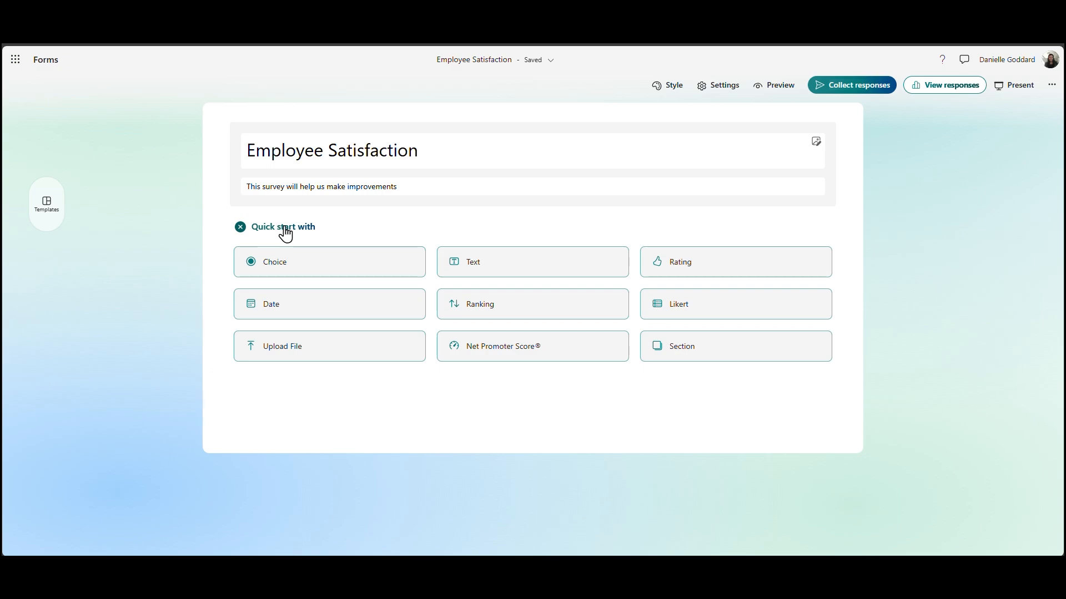
click(675, 310)
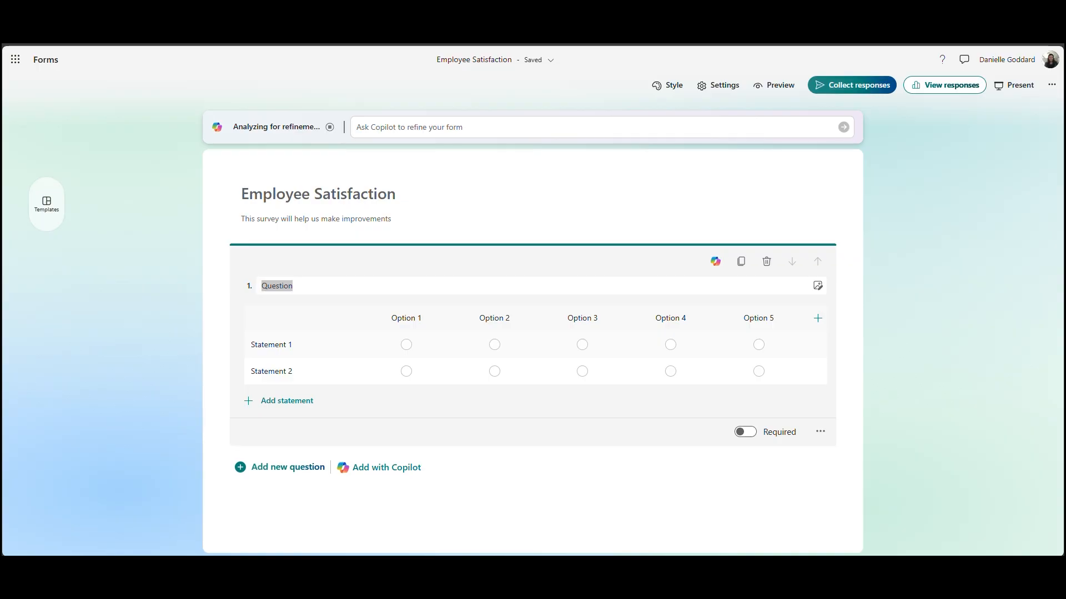
click(311, 286)
click(312, 285)
double_click(311, 285)
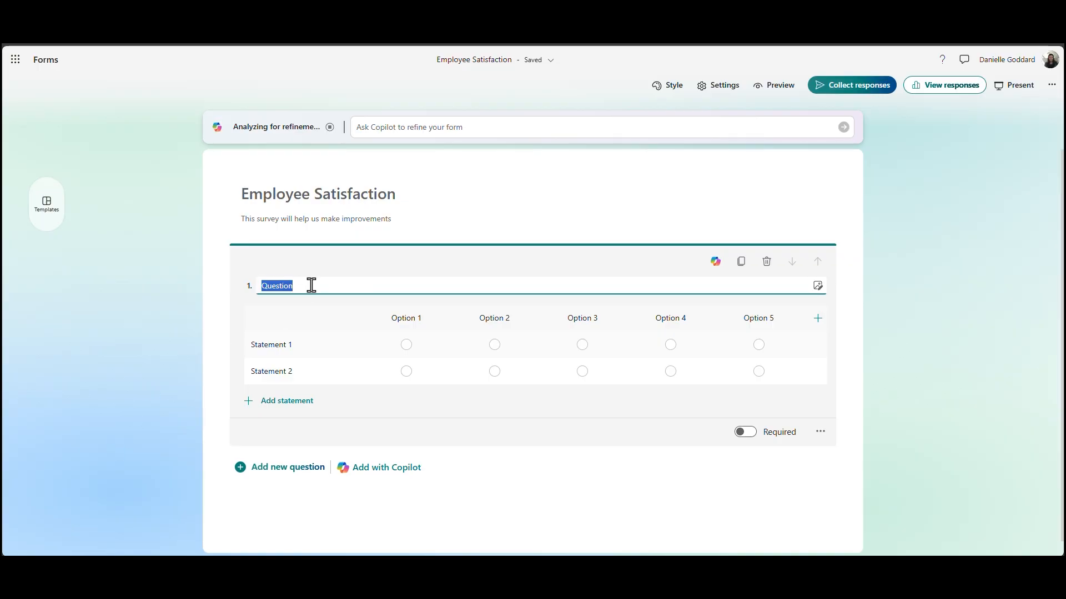
text(How satisfied are you with the following aspects of your current role?)
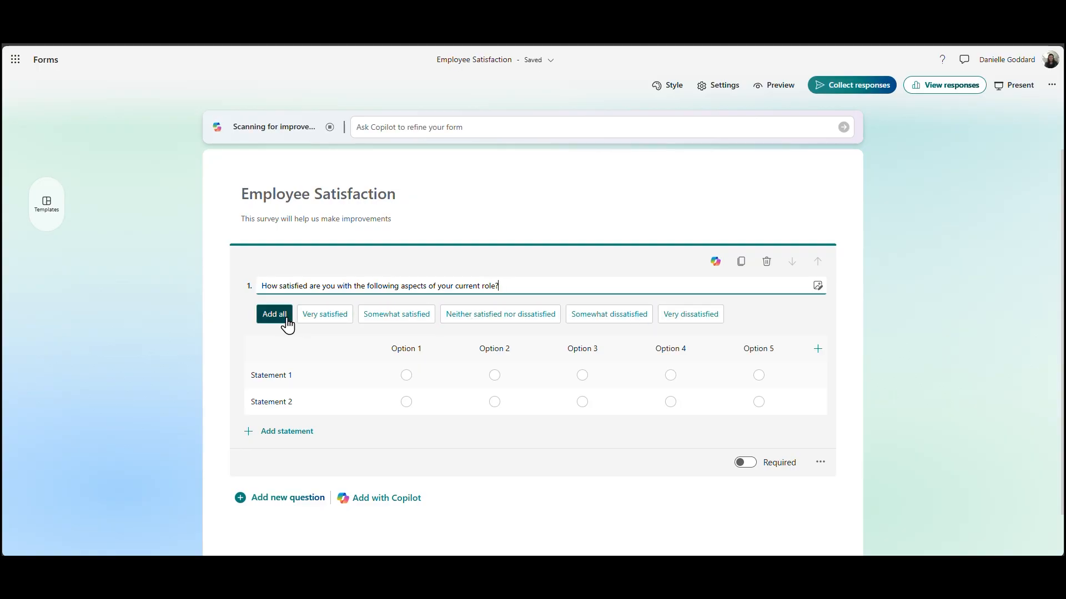
Step: Add the five suggested satisfaction options and the statements Communication from leadership, Opportunities for career growth and Work-life balance, and make question 1 required
click(287, 325)
click(284, 324)
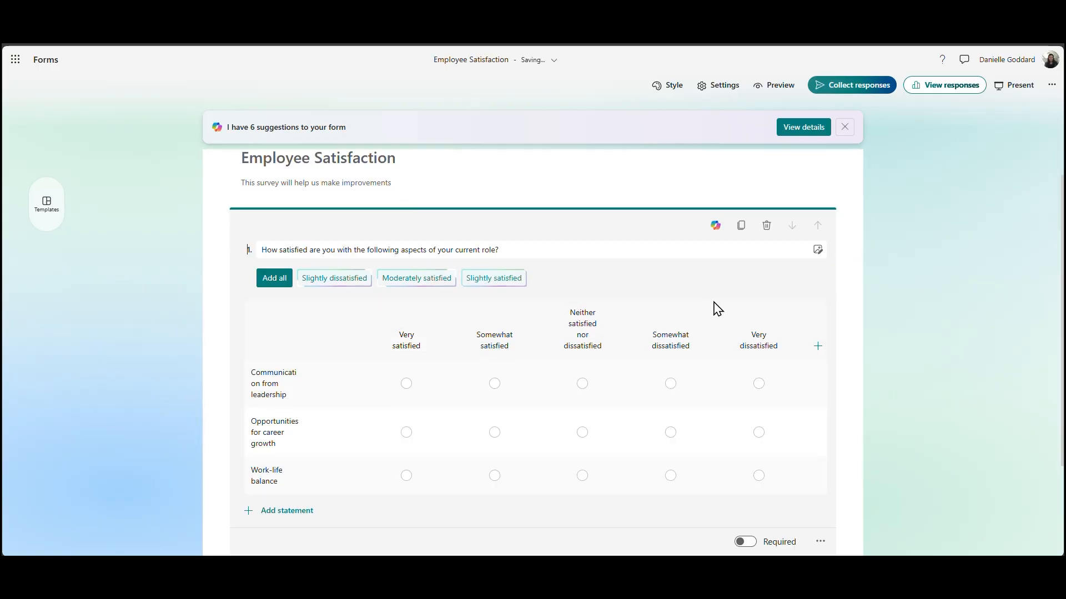
scroll(956, 318, down, 3)
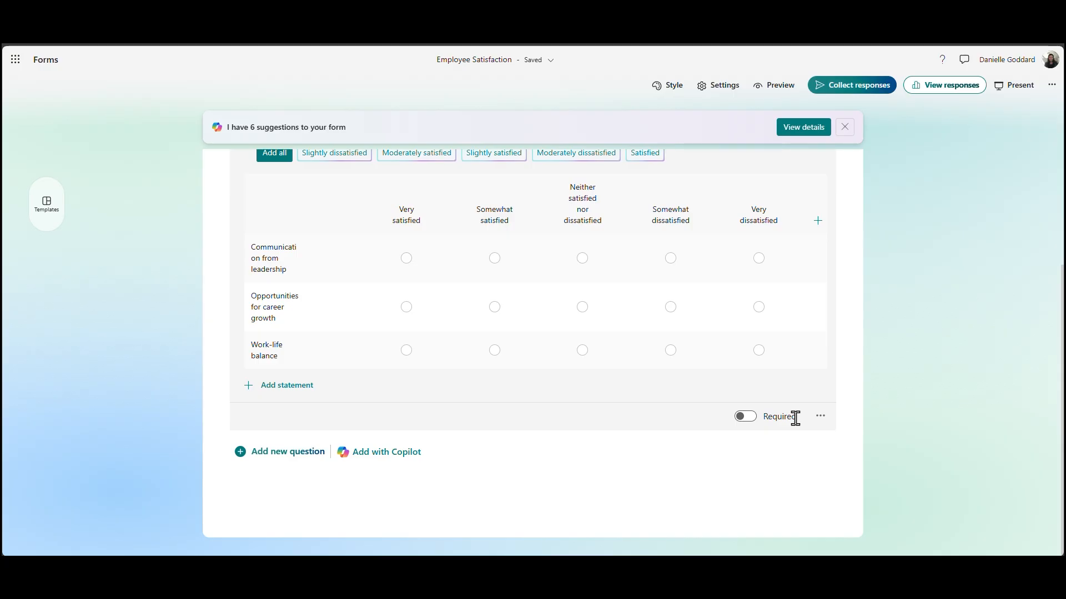
click(746, 419)
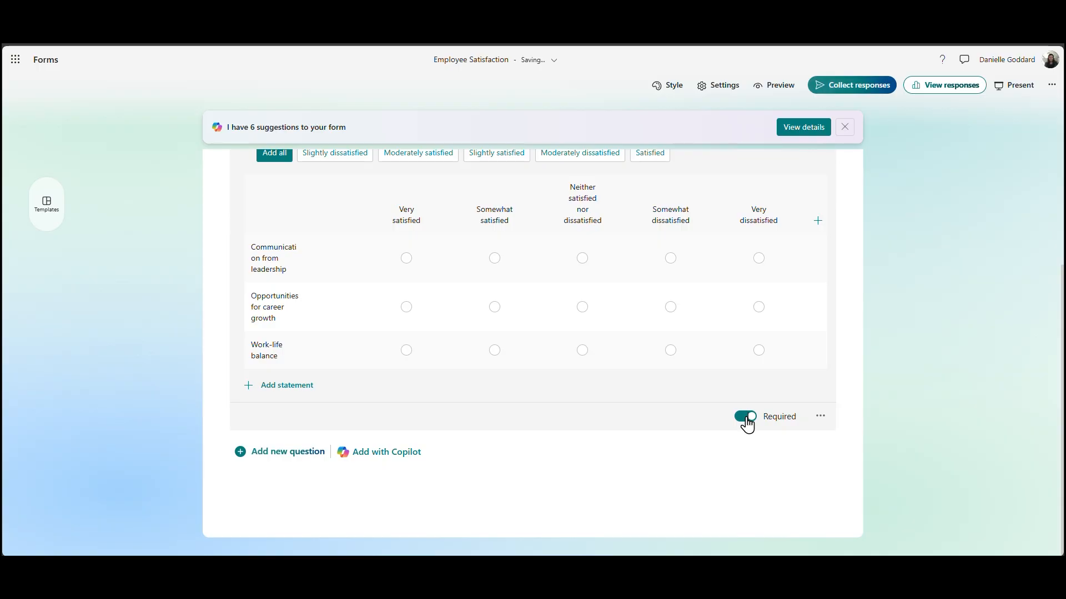
click(821, 417)
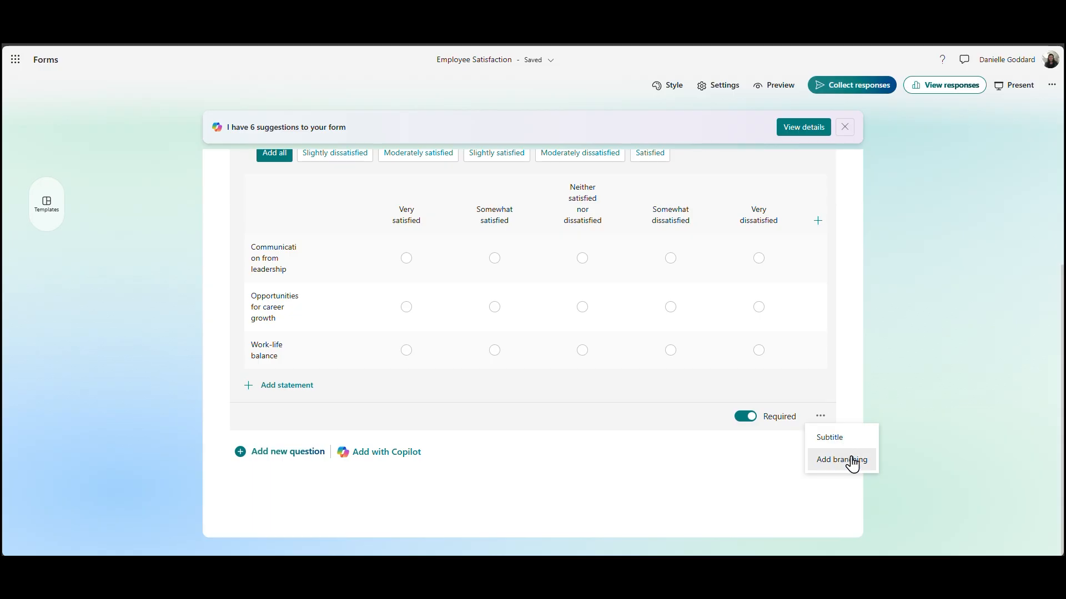
click(300, 461)
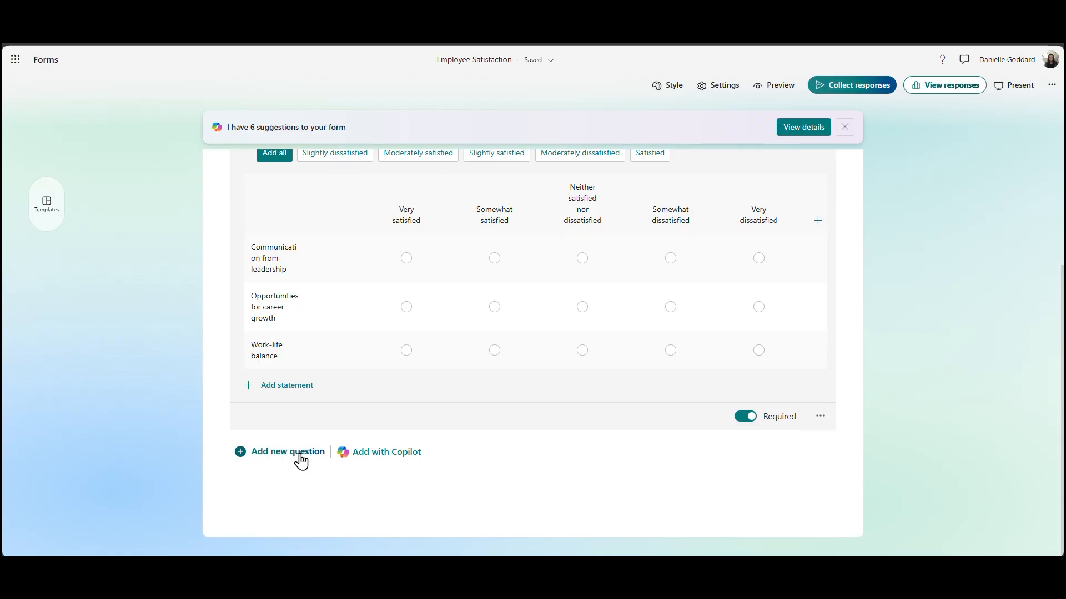
Step: Add a long-answer text question reading "What is one thing our company could do to improve your day-to-day experience at work?"
click(300, 460)
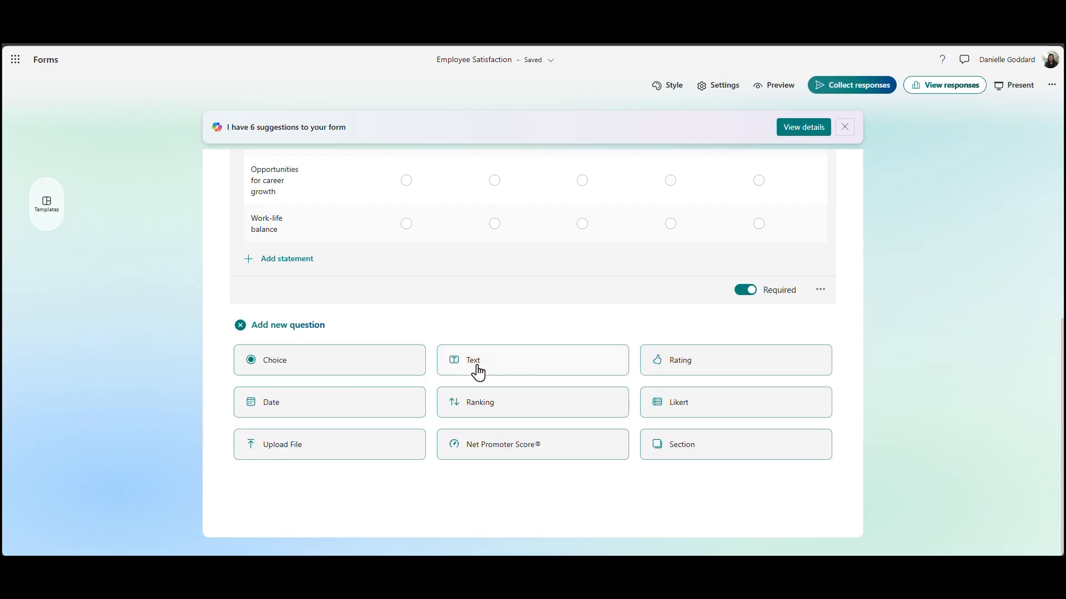
click(477, 372)
text(What is one thing our company could do to improve your day-to-day experience at work?)
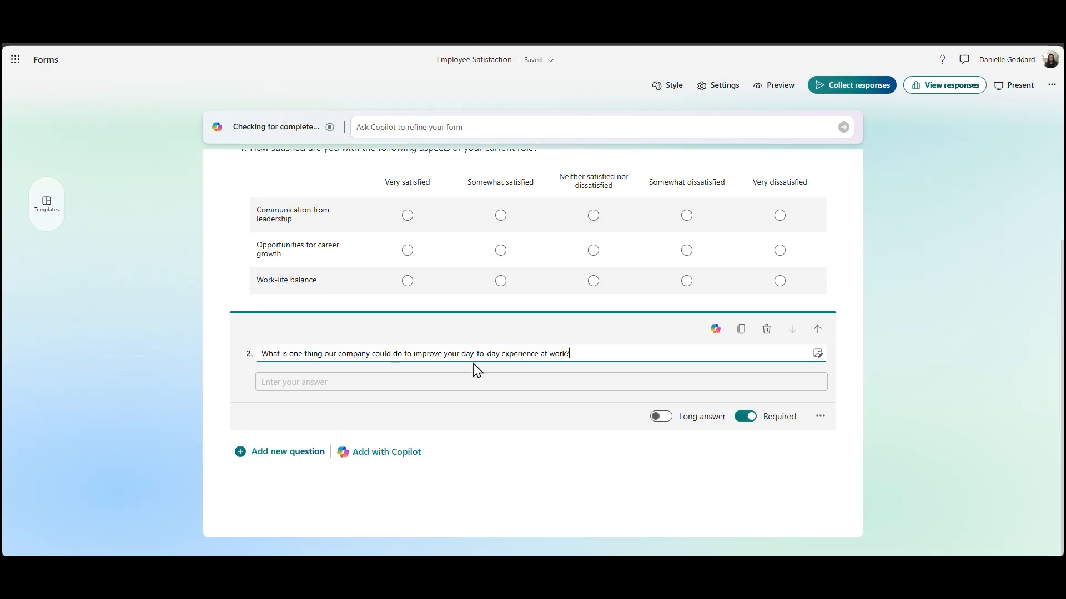
click(558, 401)
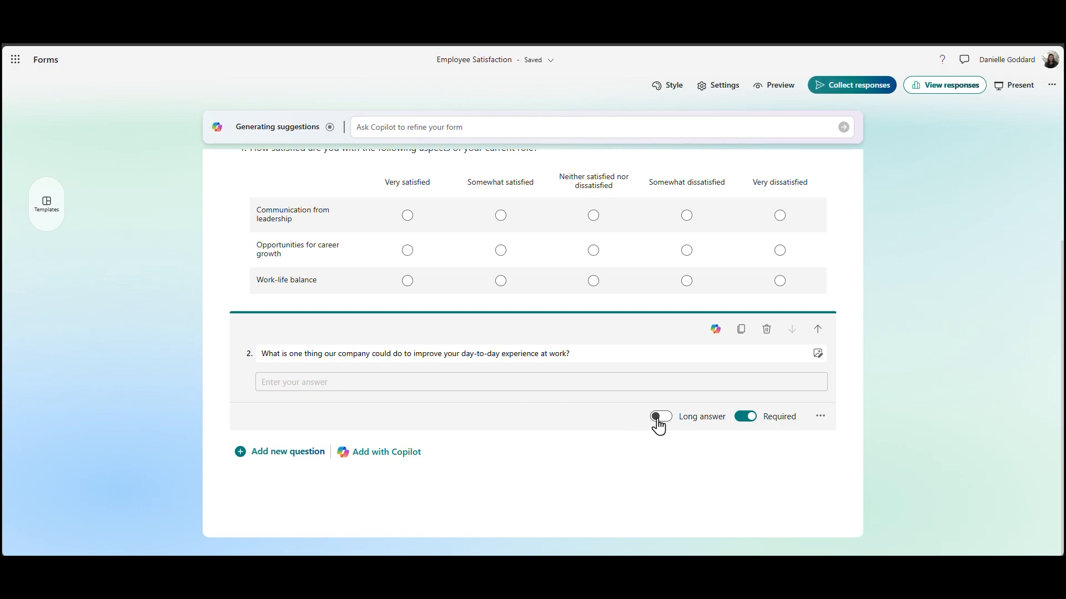
click(657, 418)
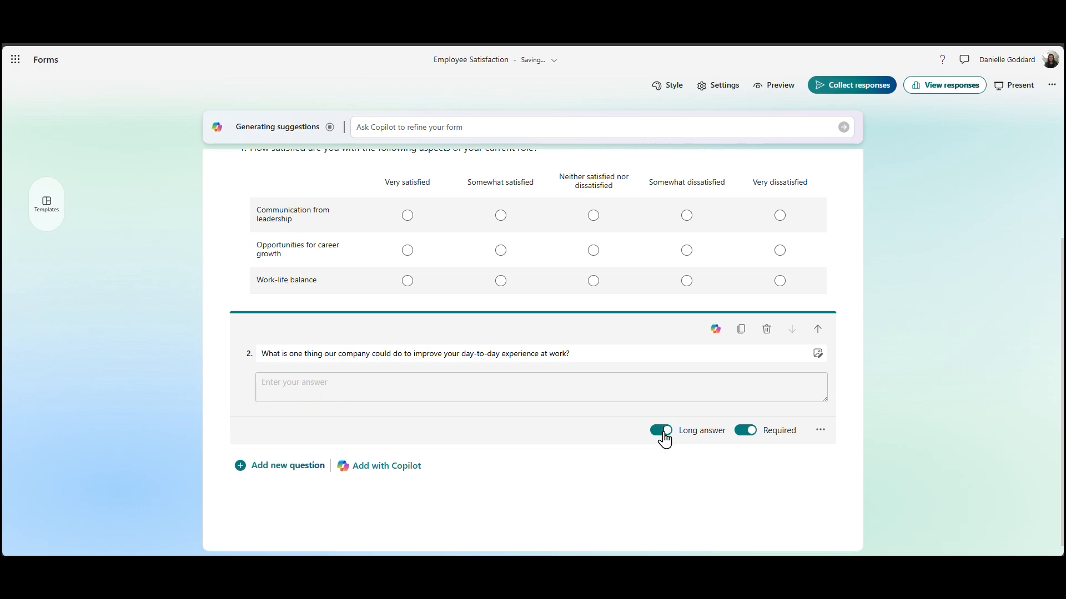
Step: Add an answer restriction to question 2, try Number with Greater than, and set the restriction type to Email
click(821, 431)
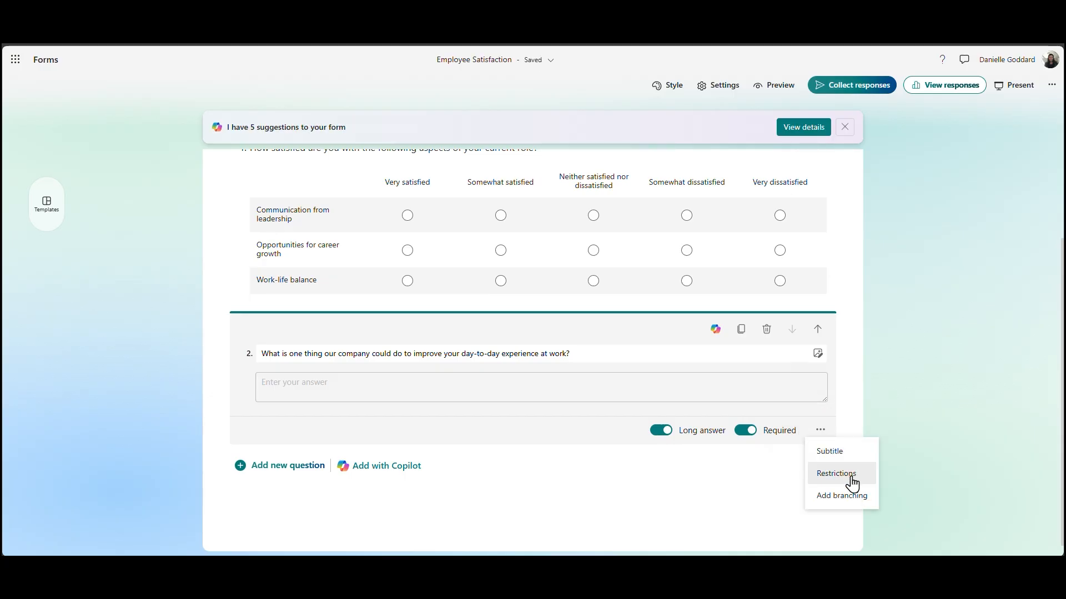
click(852, 484)
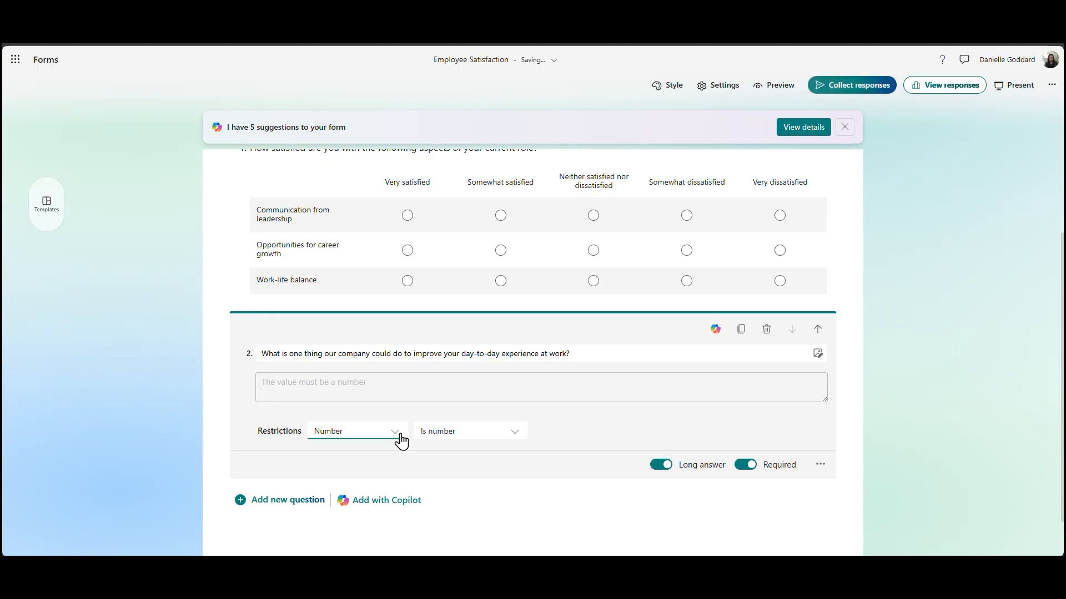
click(509, 436)
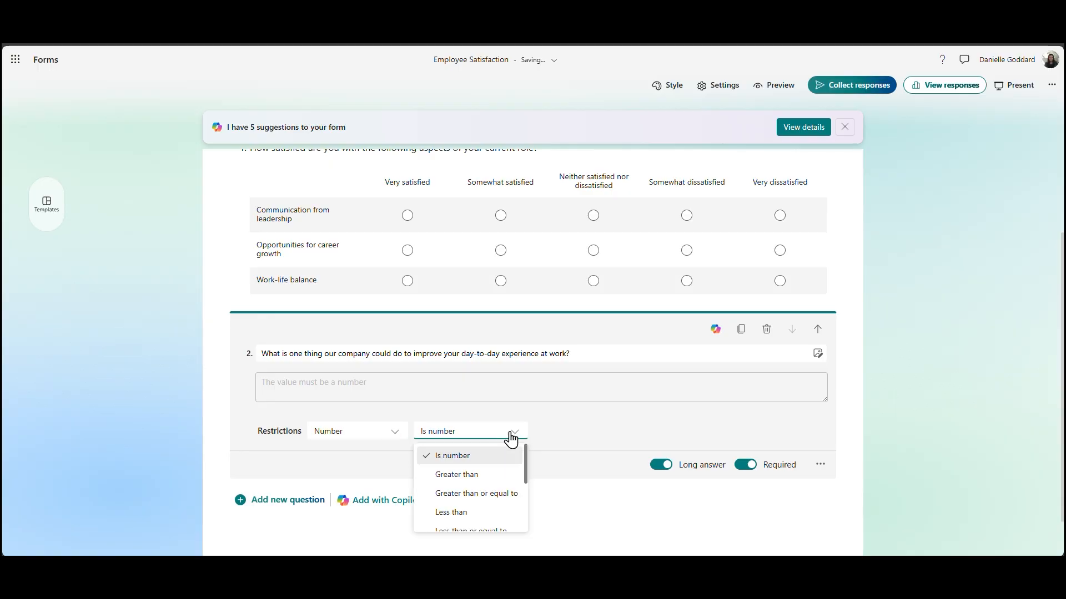
click(509, 476)
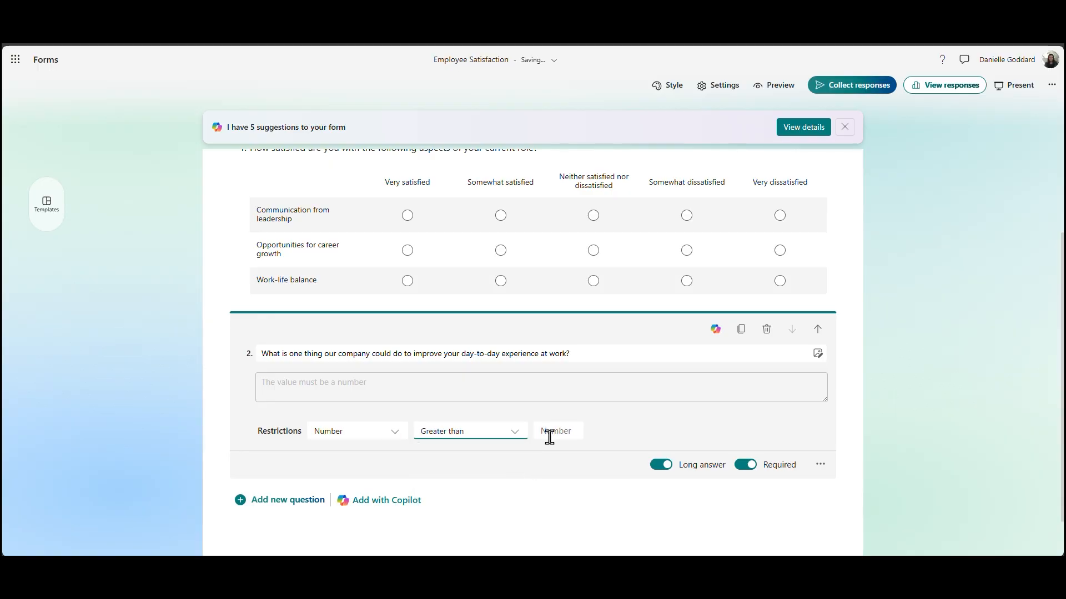
click(393, 438)
click(373, 509)
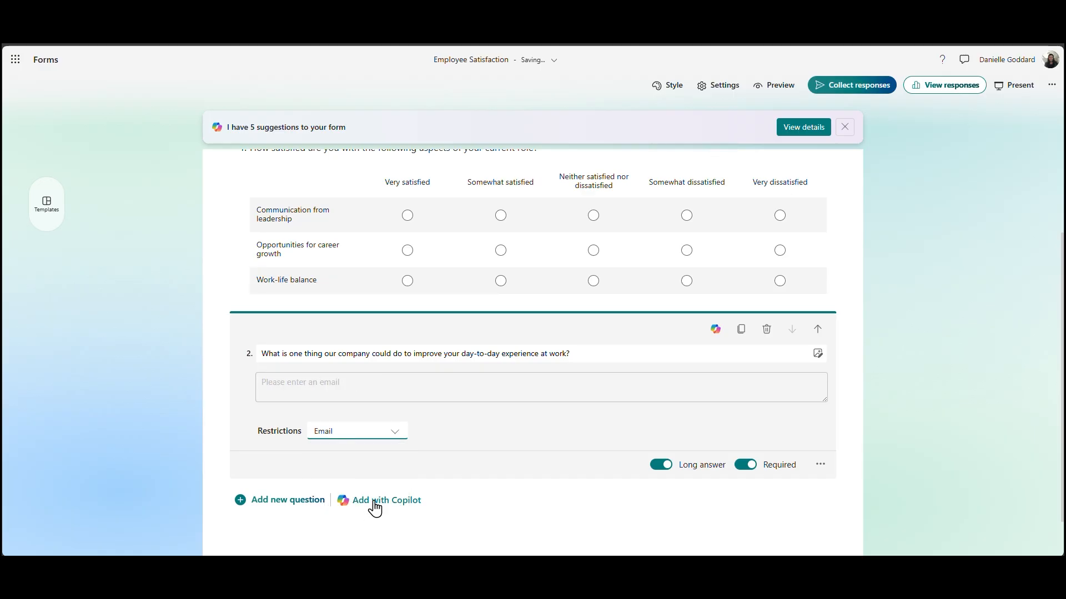
Step: Add a Choice question reading "Do you feel your contributions are valued by your manager?" with the options Yes, No, Maybe and Other
click(289, 503)
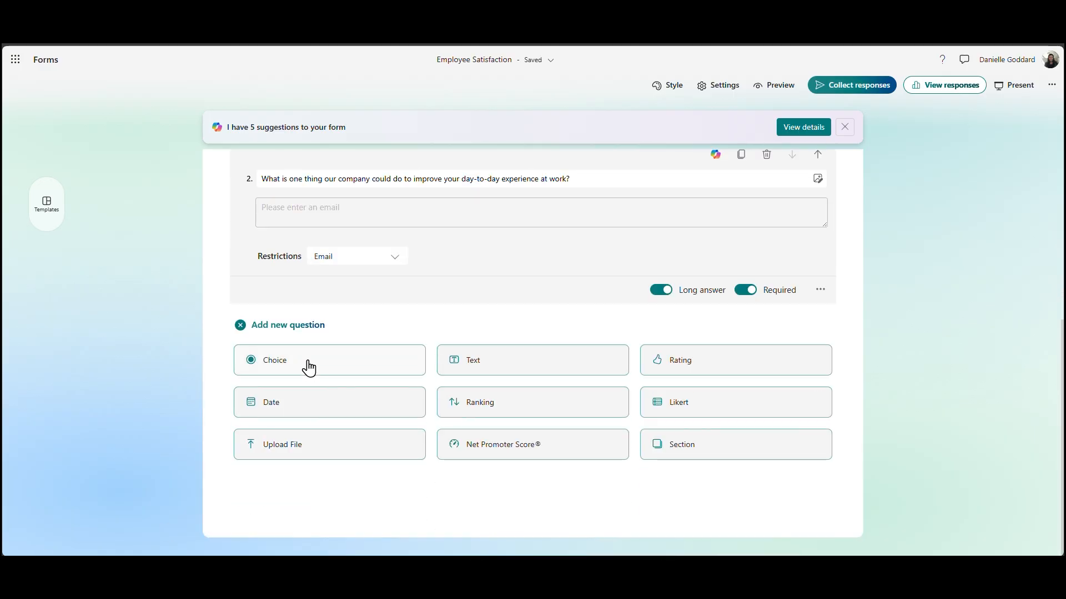
click(309, 368)
text(Do you feel your contributions are valued by your manager?)
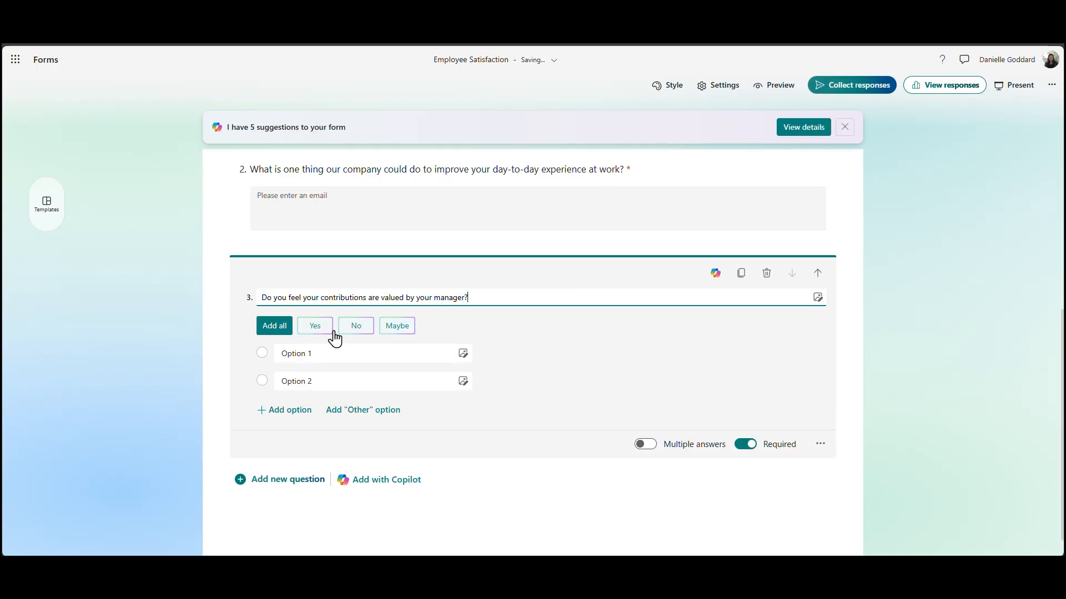
click(275, 326)
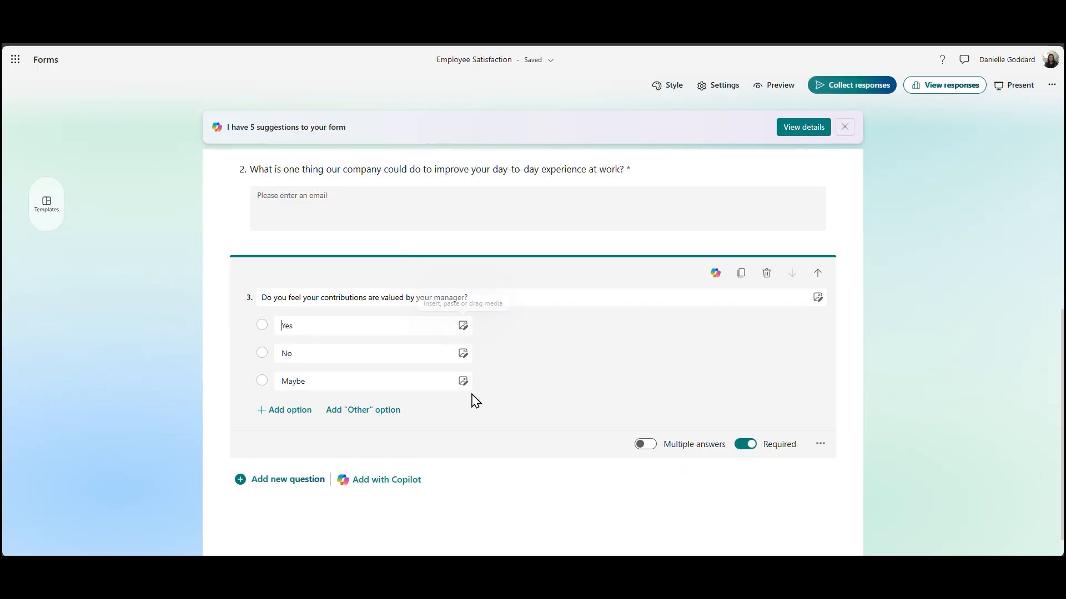
click(382, 411)
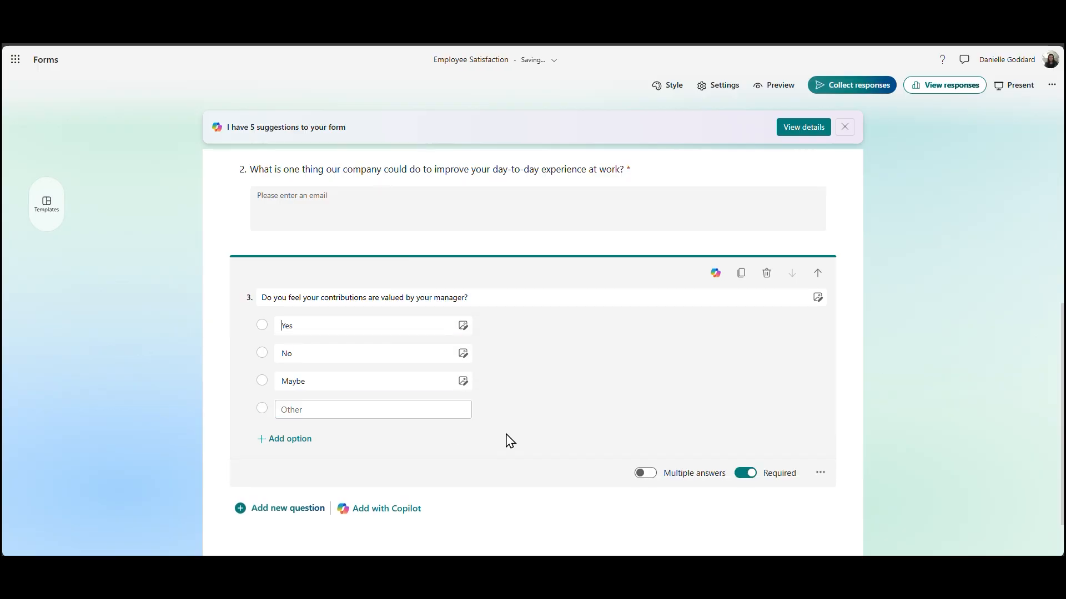
Step: Allow multiple answers for question 3 and look through its total-options limits and additional question settings
click(644, 475)
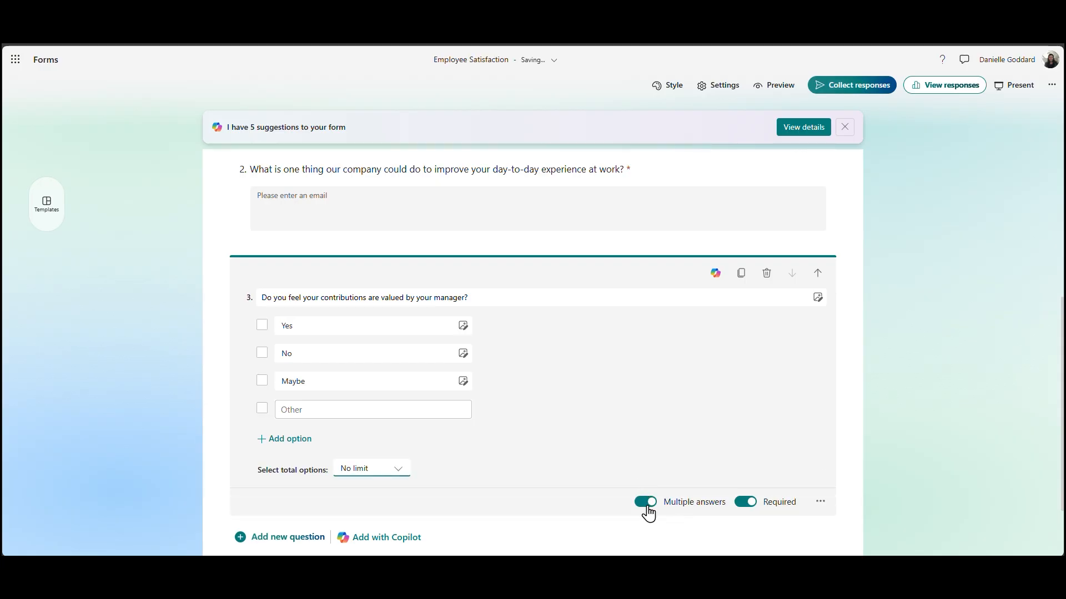
click(398, 471)
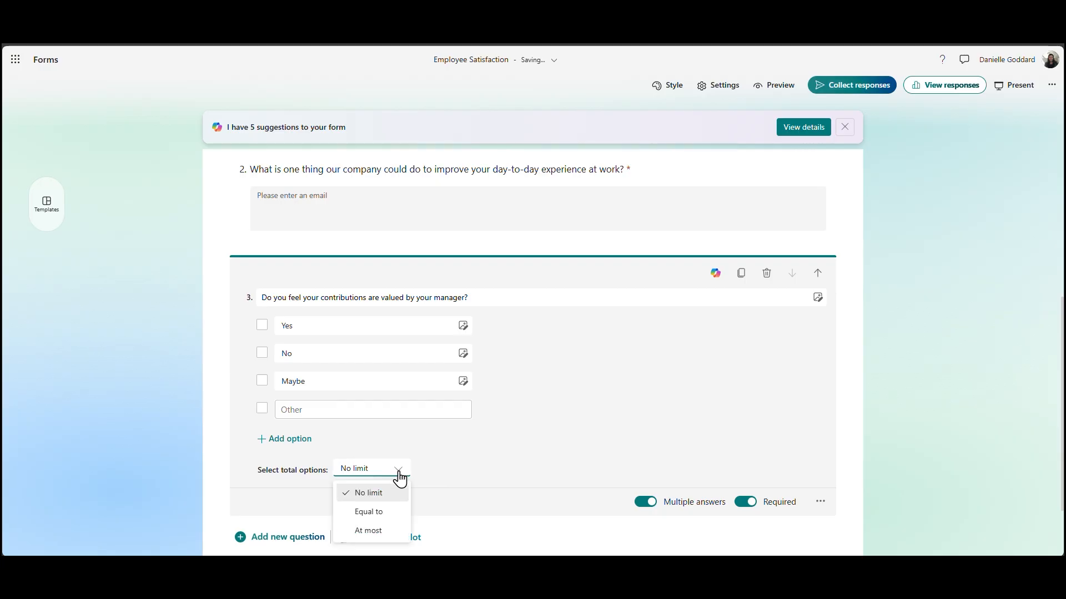
click(820, 502)
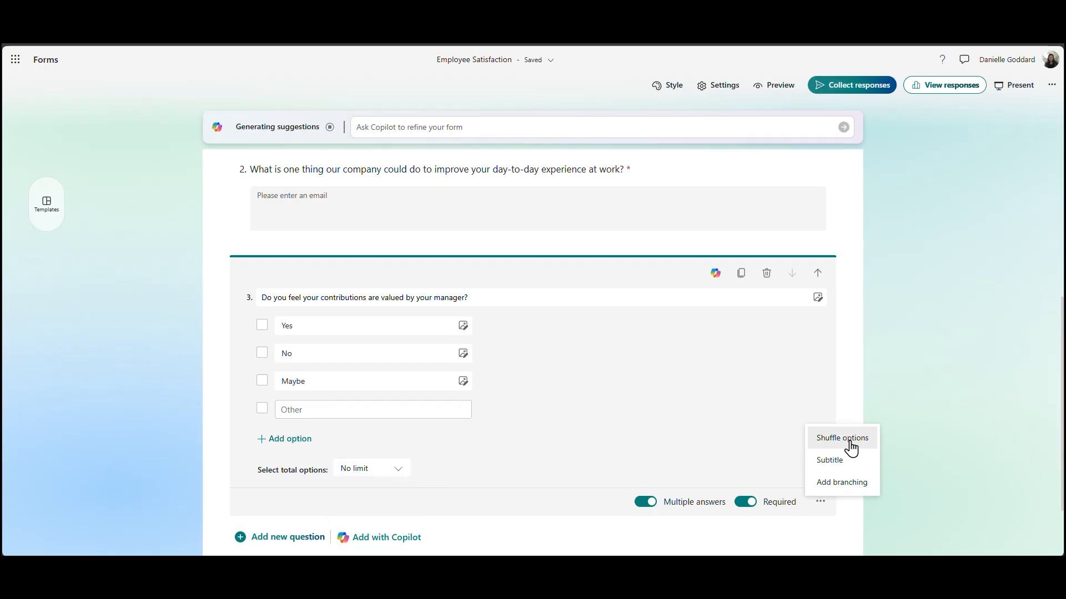
Step: Add a Rating question reading "On a scale of 1 to 10, how likely are you to recommend this company as a great place to work?"
click(304, 541)
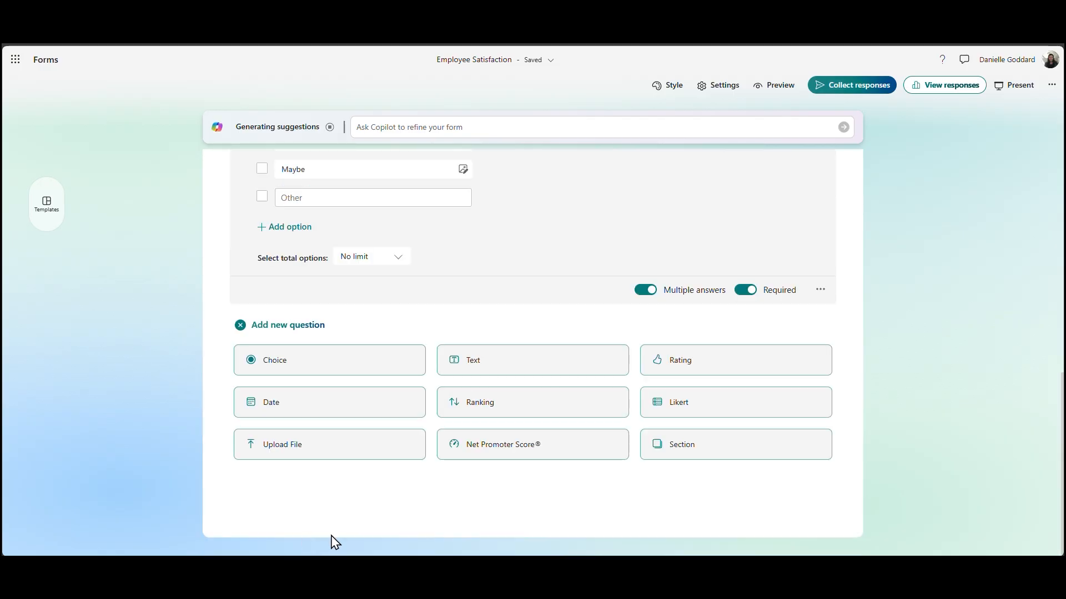
click(689, 370)
click(404, 357)
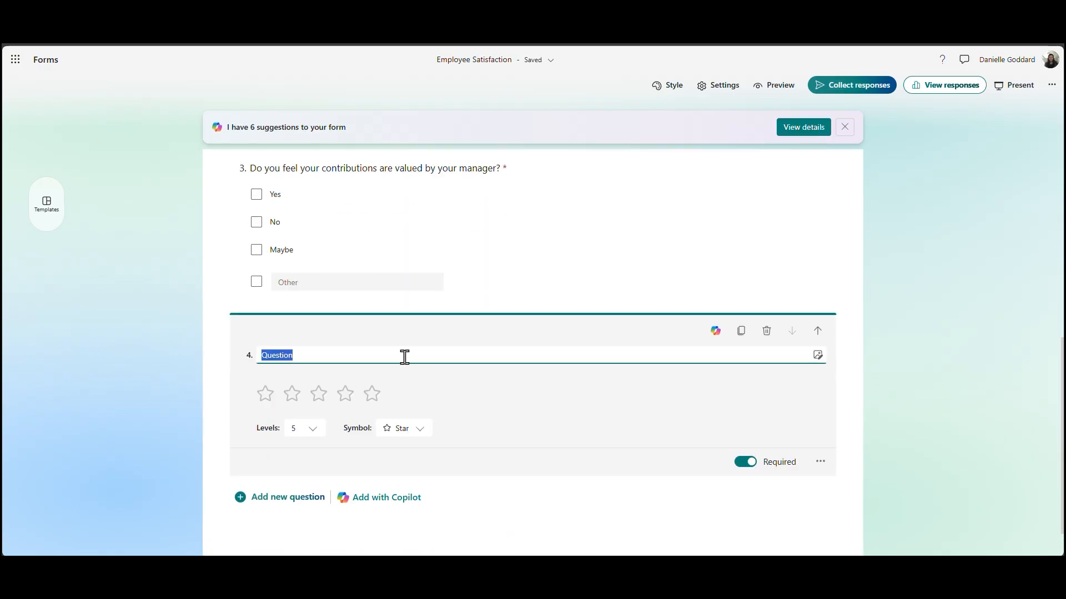
text(On a scale of 1 to 10, how likely are you to recommend this company as a great place to work?)
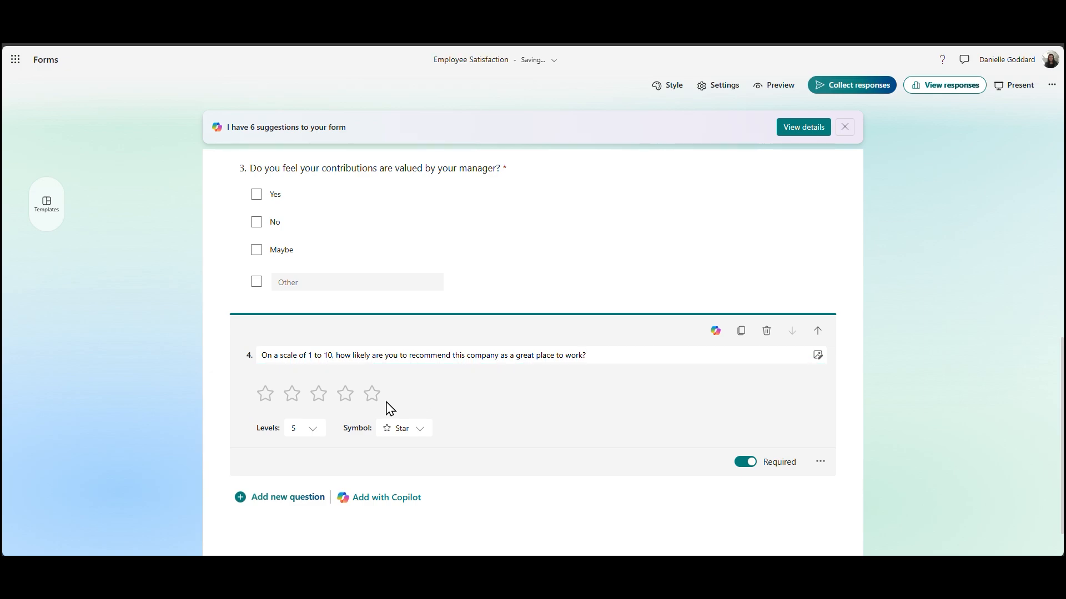
Step: Give question 4 ten star levels and label the ends "I wouldn't recommend" and "I for sure would recommend!"
click(315, 430)
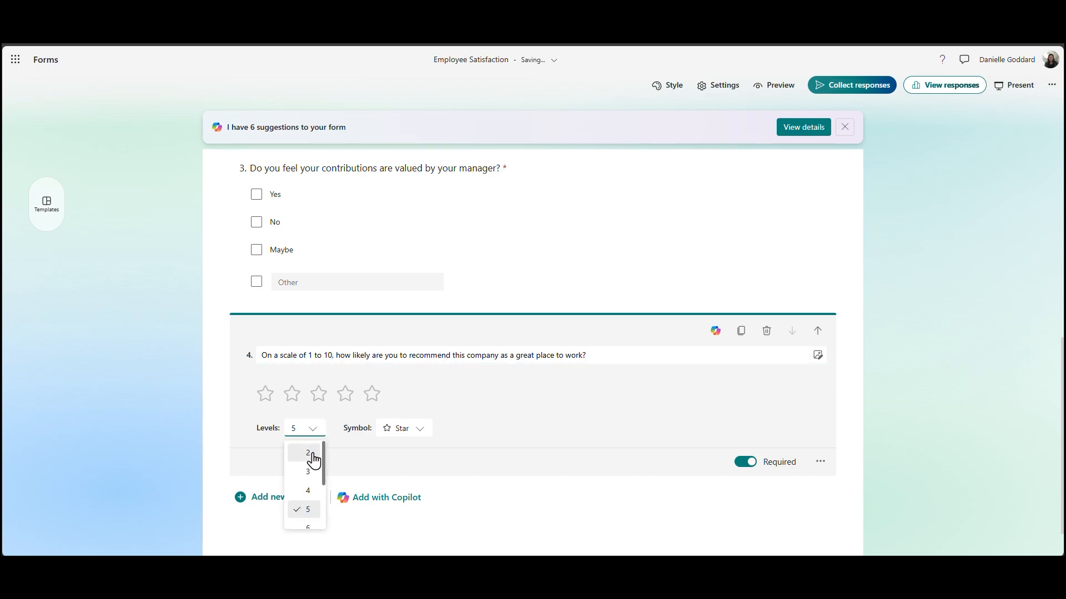
scroll(312, 461, down, 2)
click(310, 517)
click(419, 429)
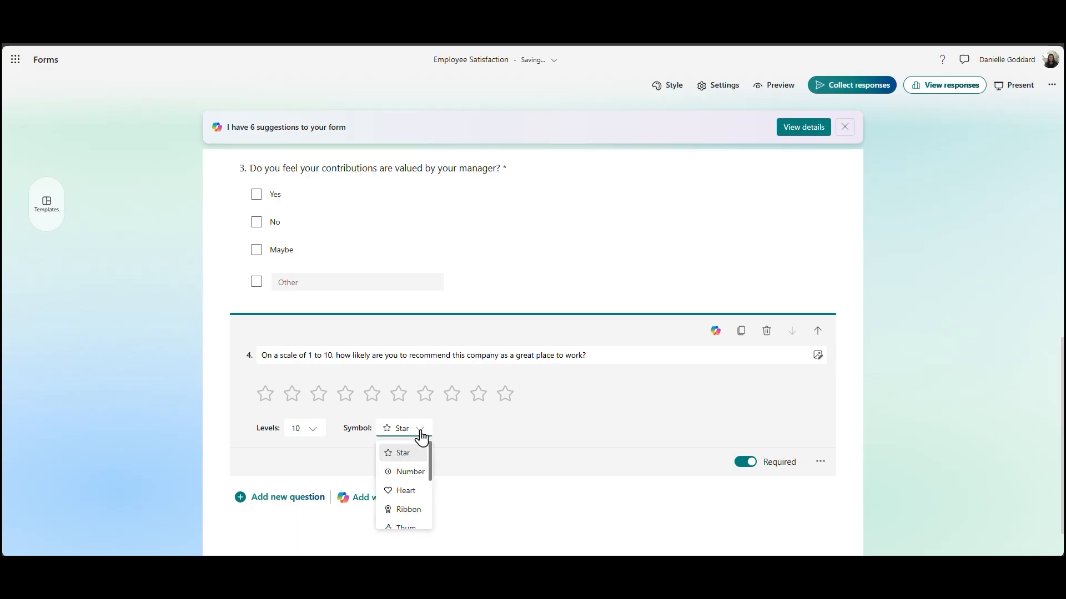
drag(431, 471, 431, 498)
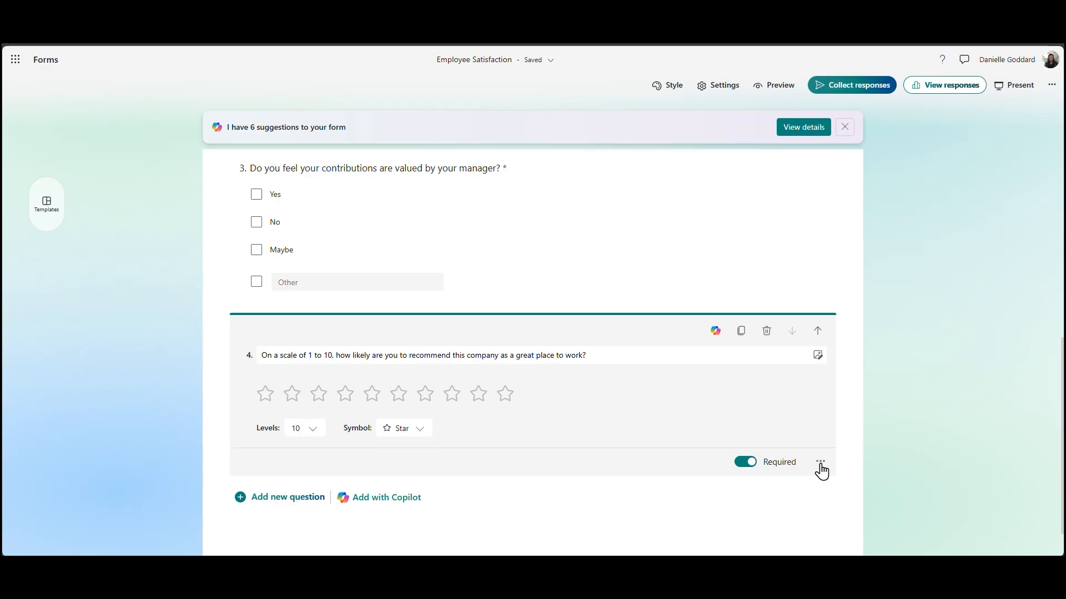
click(820, 463)
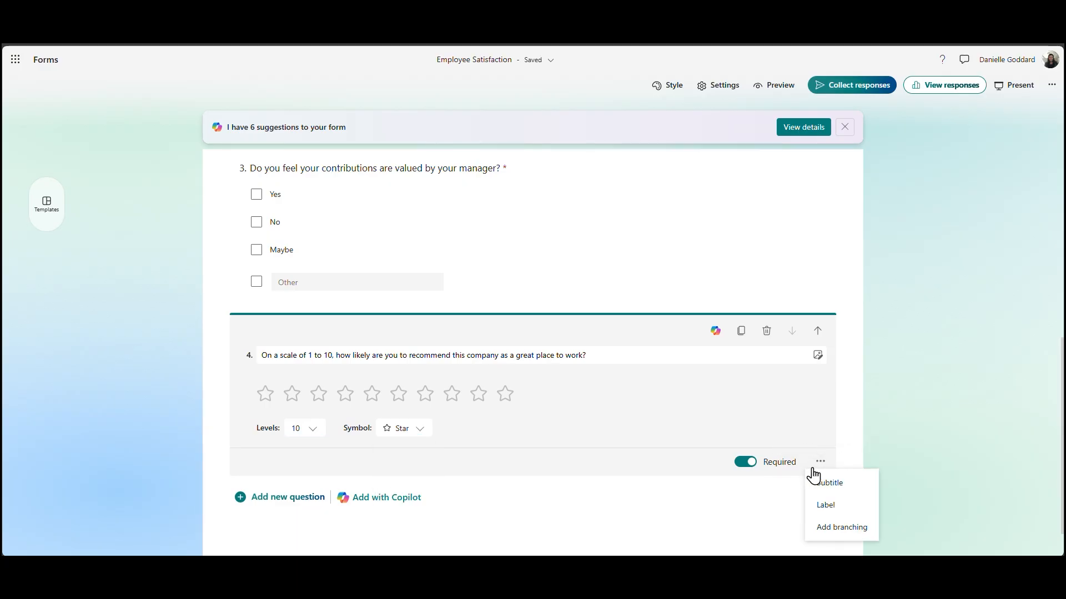
click(854, 506)
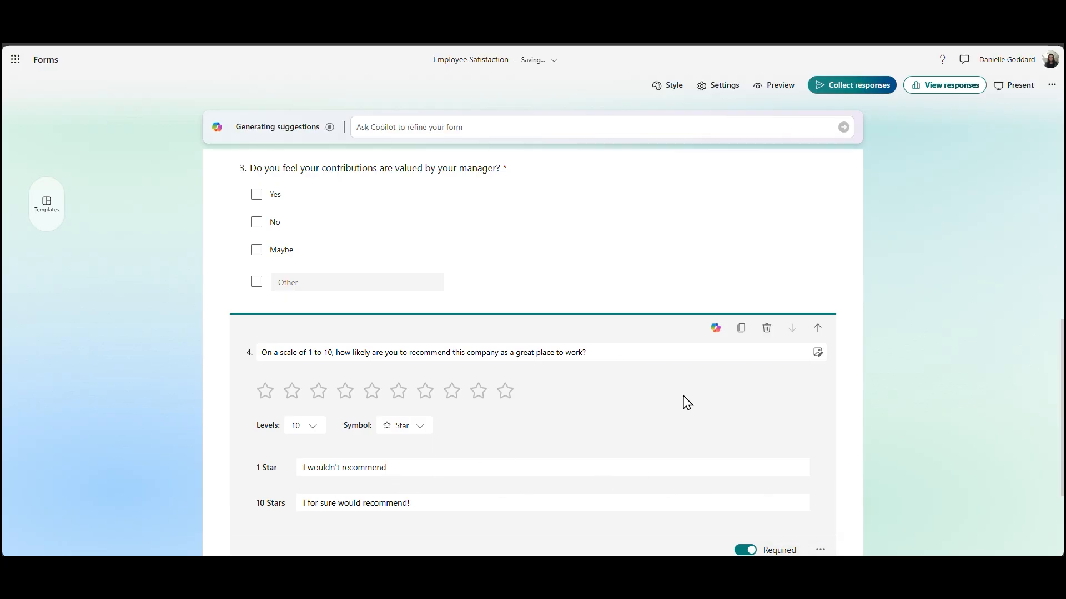
Step: Add a Text question reading "What would help you feel more valued in your role?"
scroll(804, 414, down, 3)
click(275, 454)
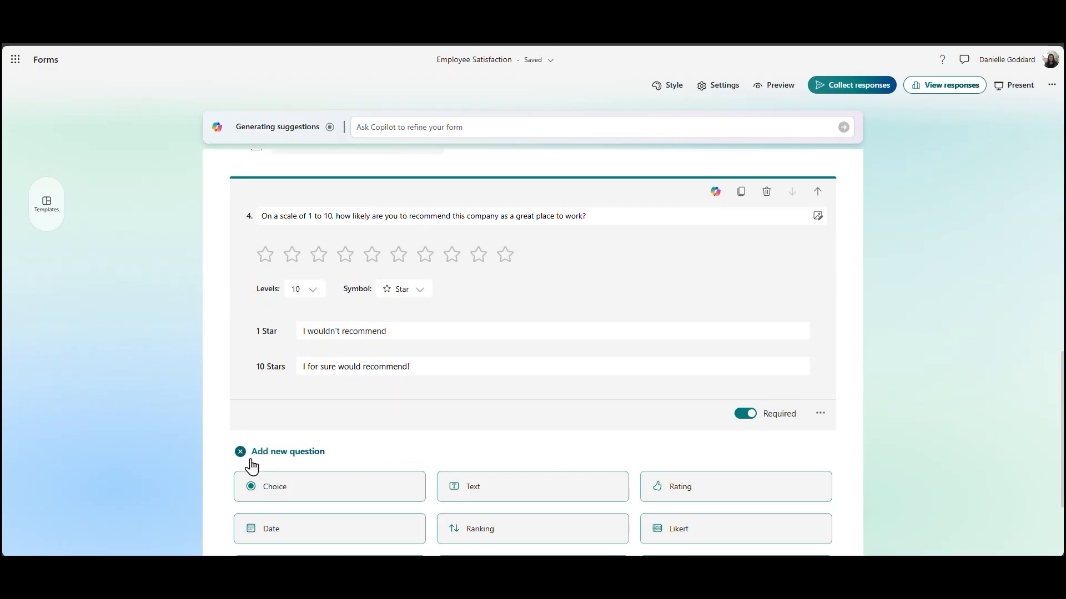
scroll(453, 467, down, 3)
click(491, 366)
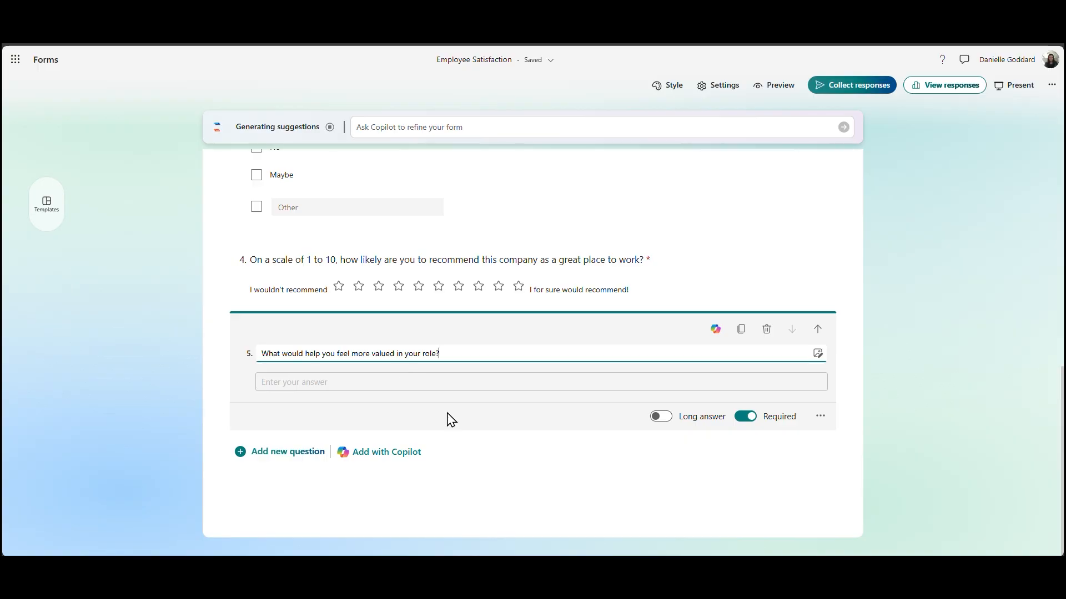
click(447, 413)
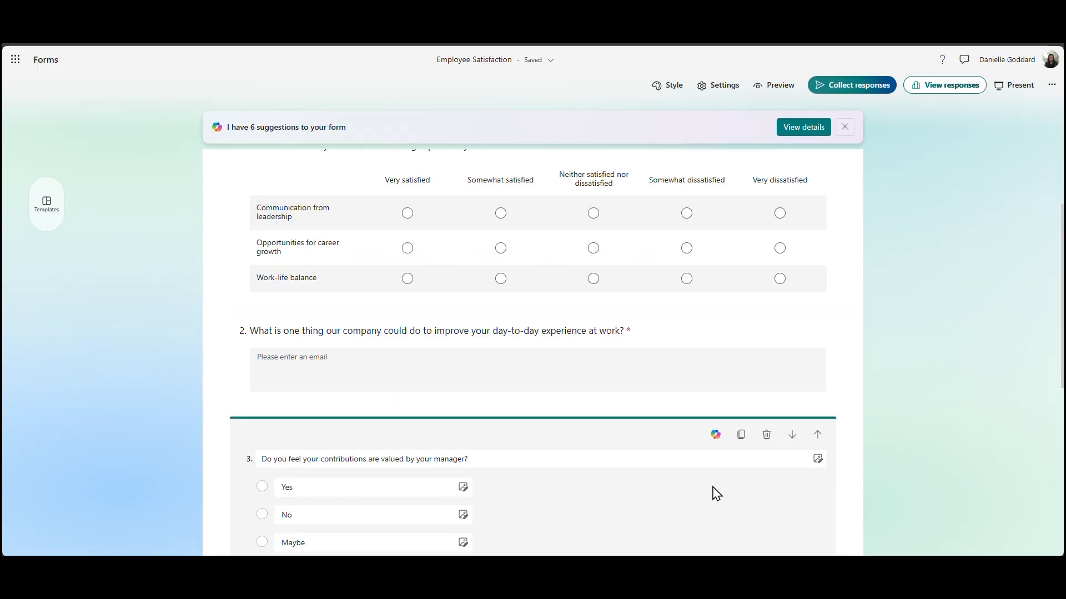
Step: Add branching to question 3 so that the answer No goes to question 5
scroll(722, 483, down, 3)
click(820, 448)
click(839, 536)
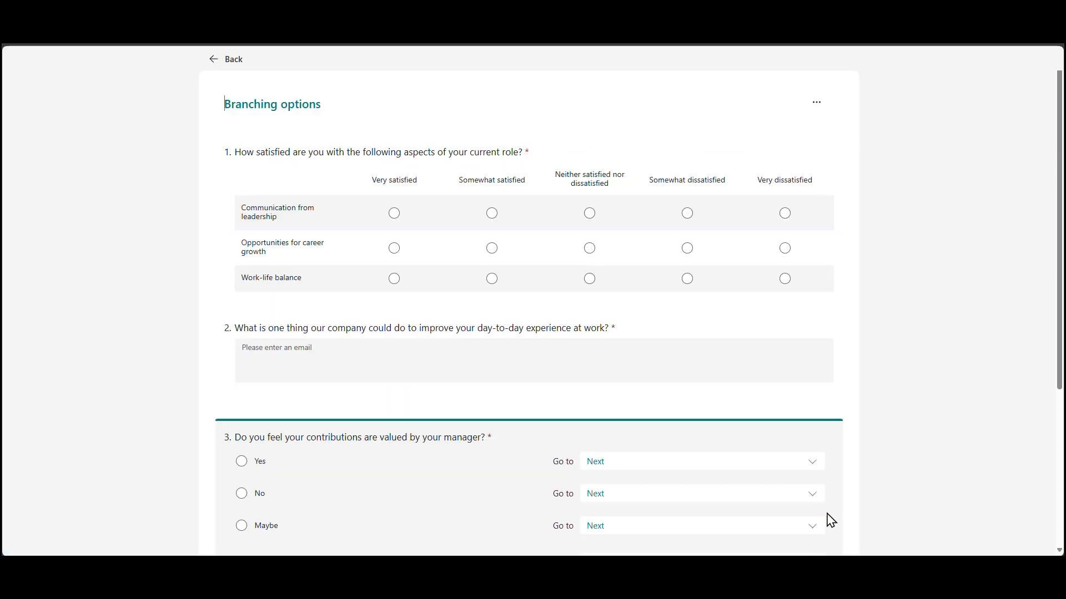
scroll(702, 332, down, 3)
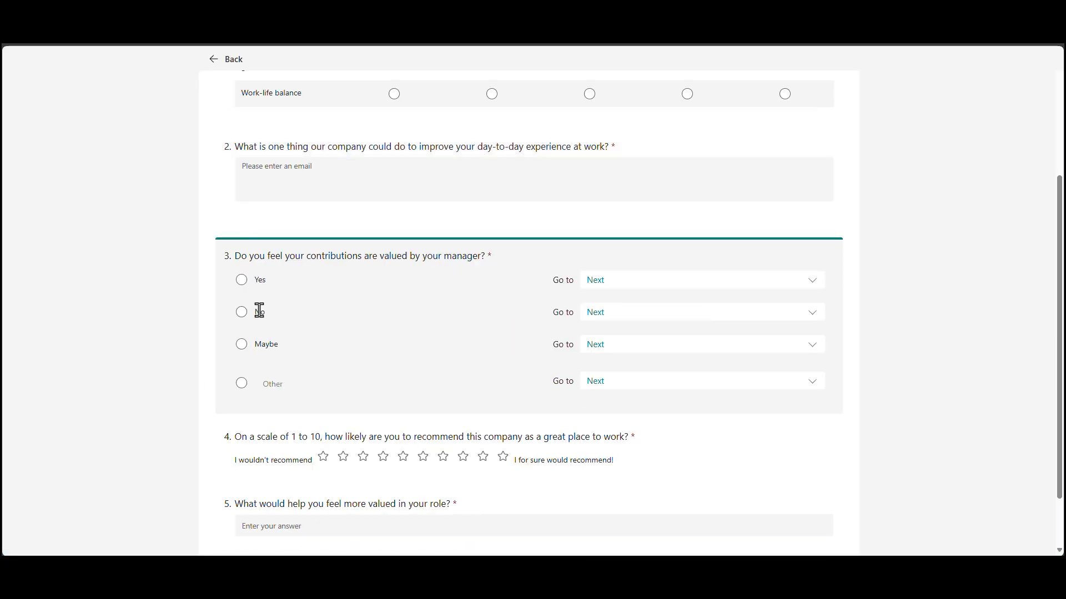
click(611, 317)
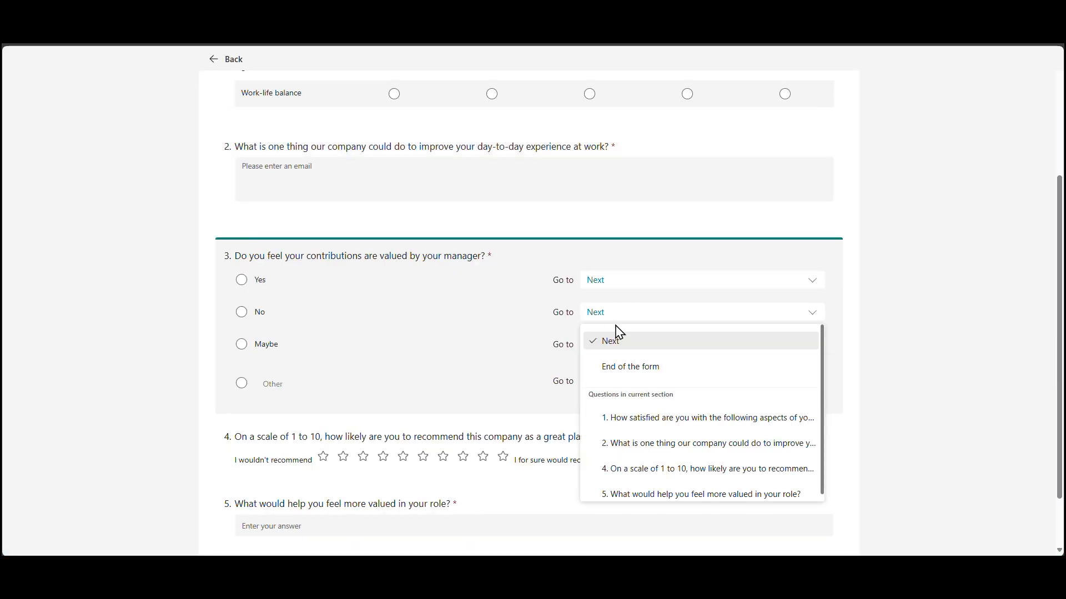
click(655, 492)
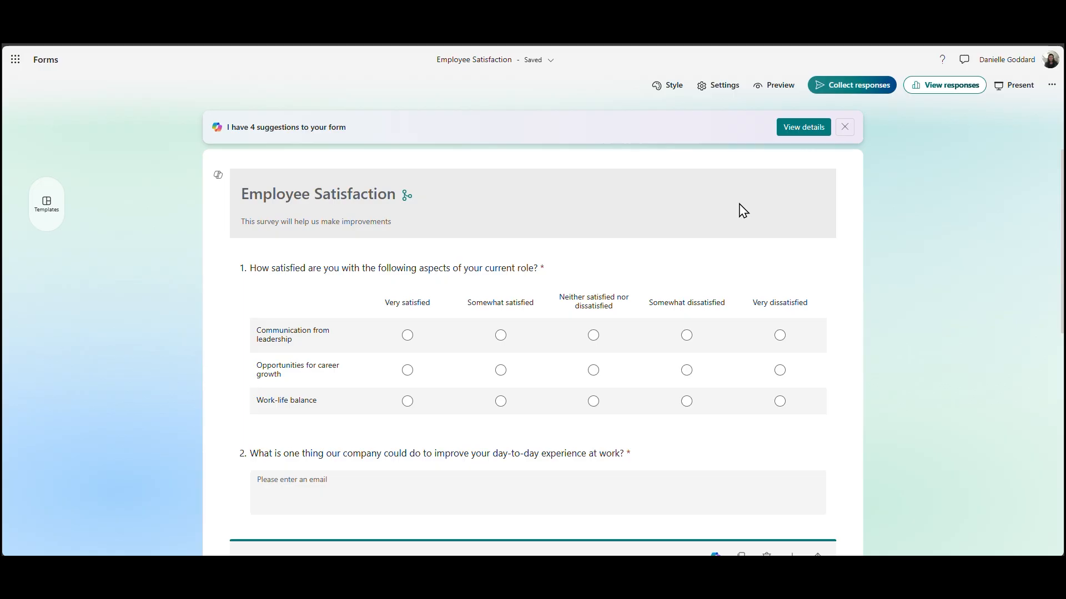
Step: Dismiss the Copilot suggestions and examine the form's style layouts and customized theme options
click(845, 127)
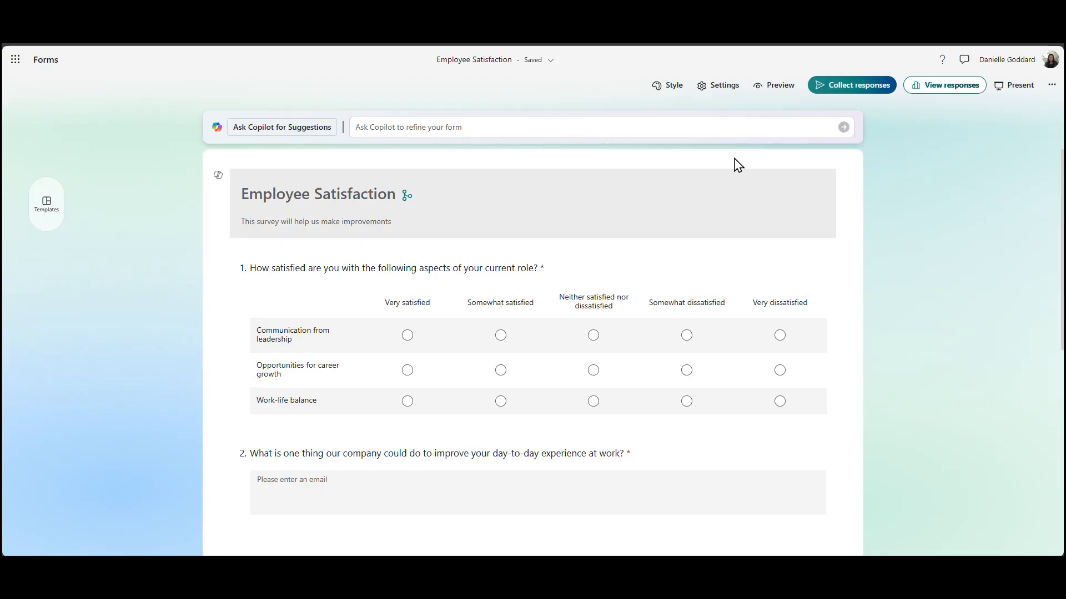
click(658, 89)
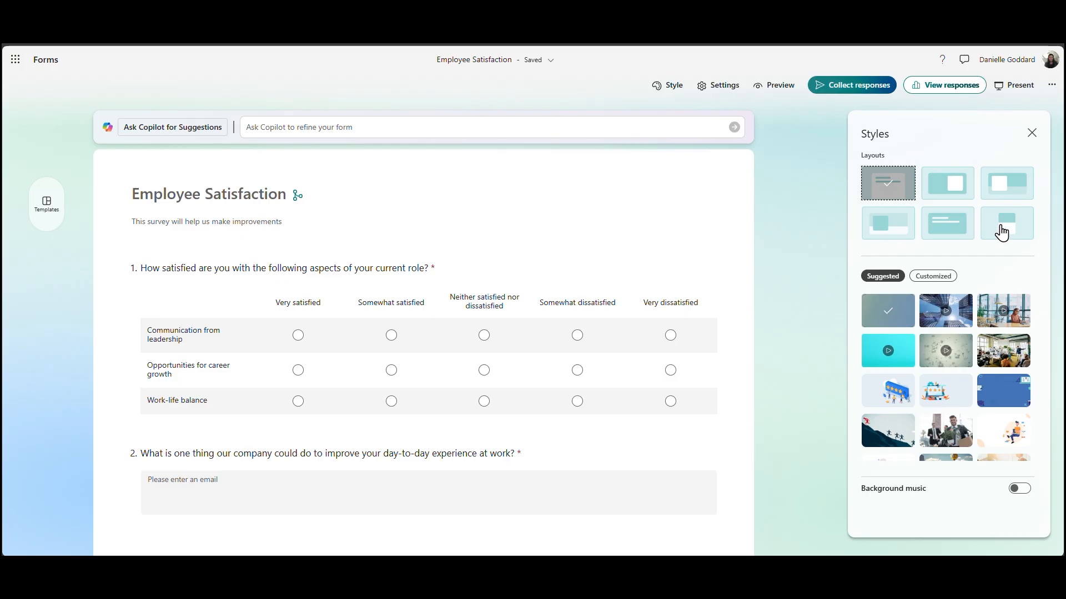
click(934, 277)
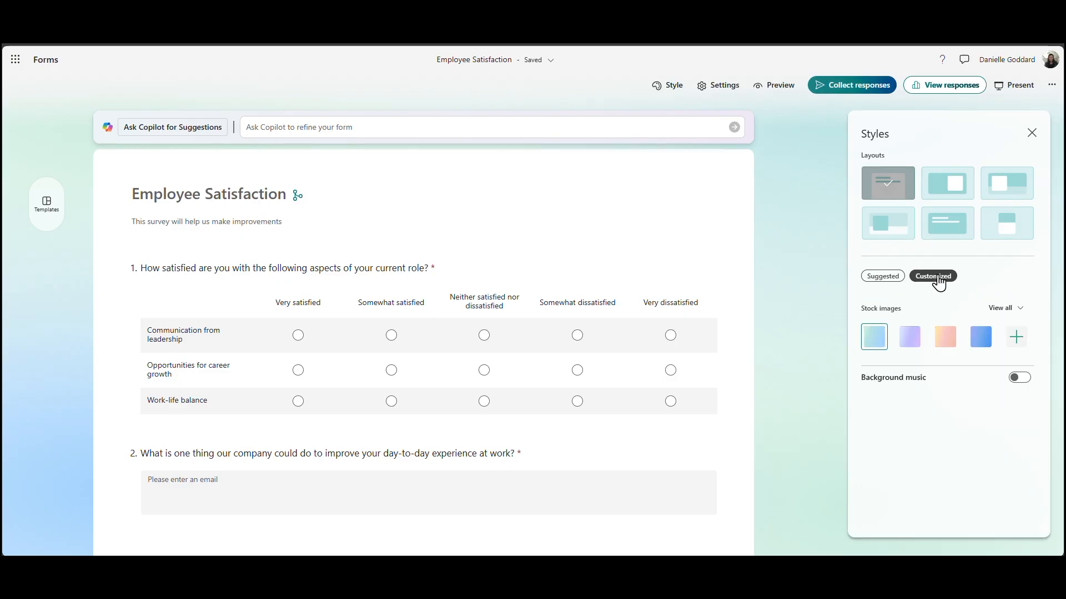
click(1016, 339)
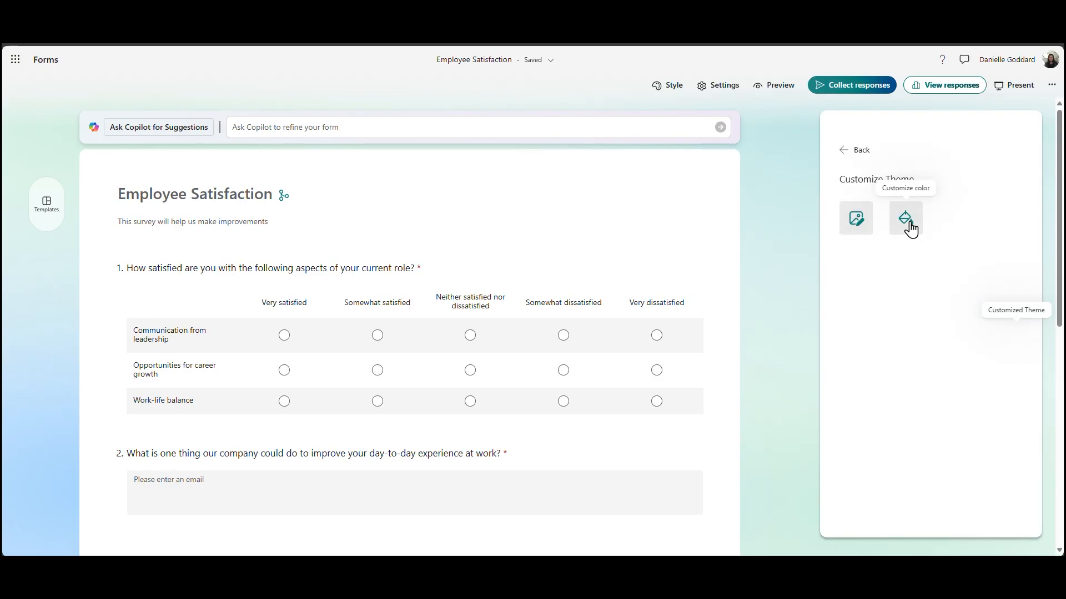
Step: Preview the survey in the computer and mobile views, and return to editing the form
click(771, 89)
scroll(749, 209, down, 3)
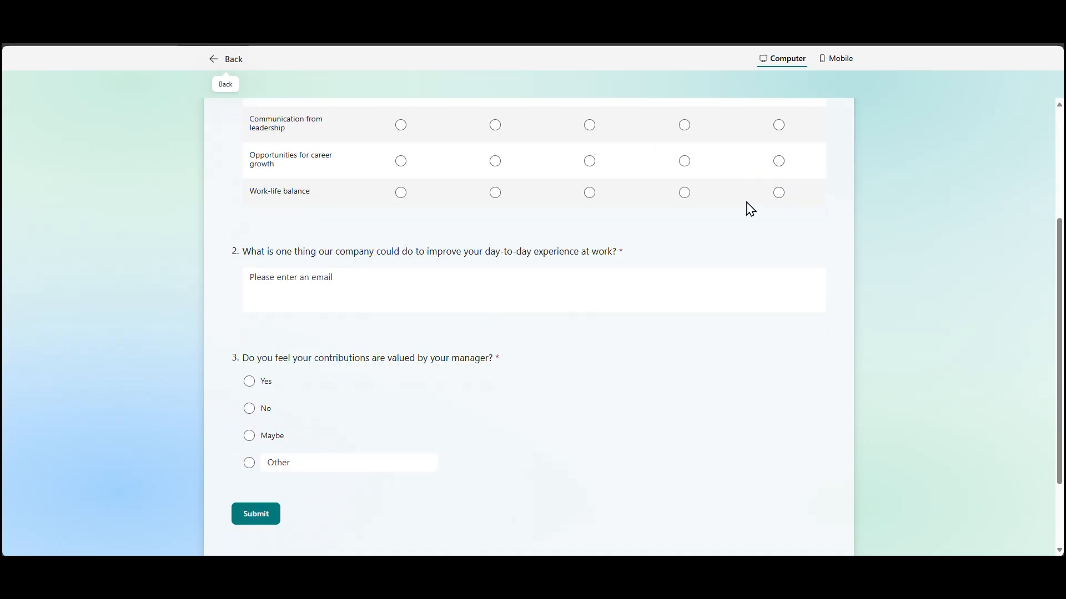
scroll(749, 222, down, 2)
click(835, 58)
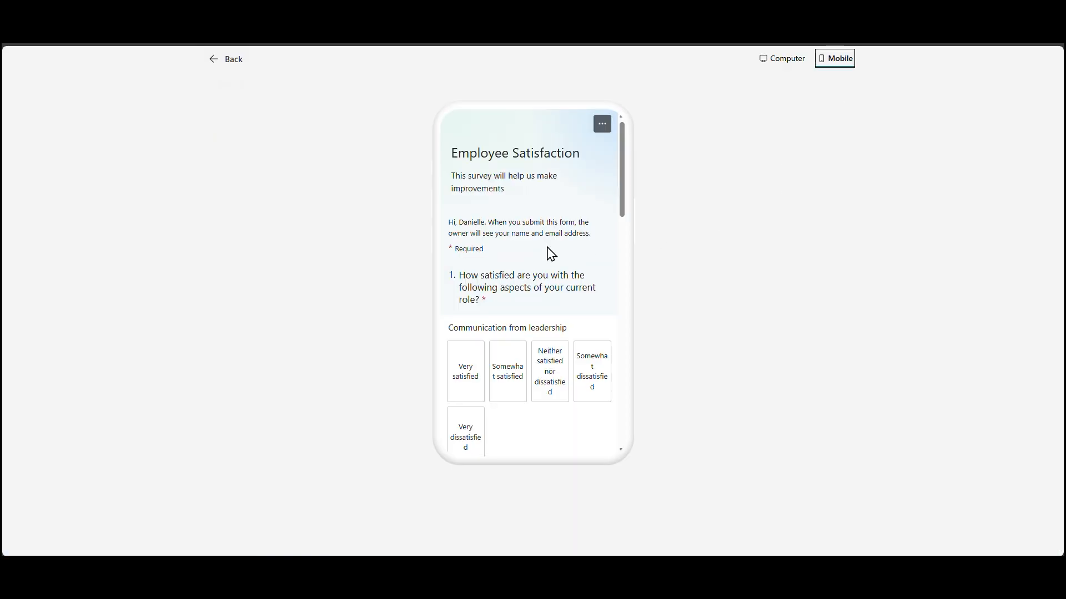
scroll(549, 252, down, 10)
scroll(555, 253, down, 2)
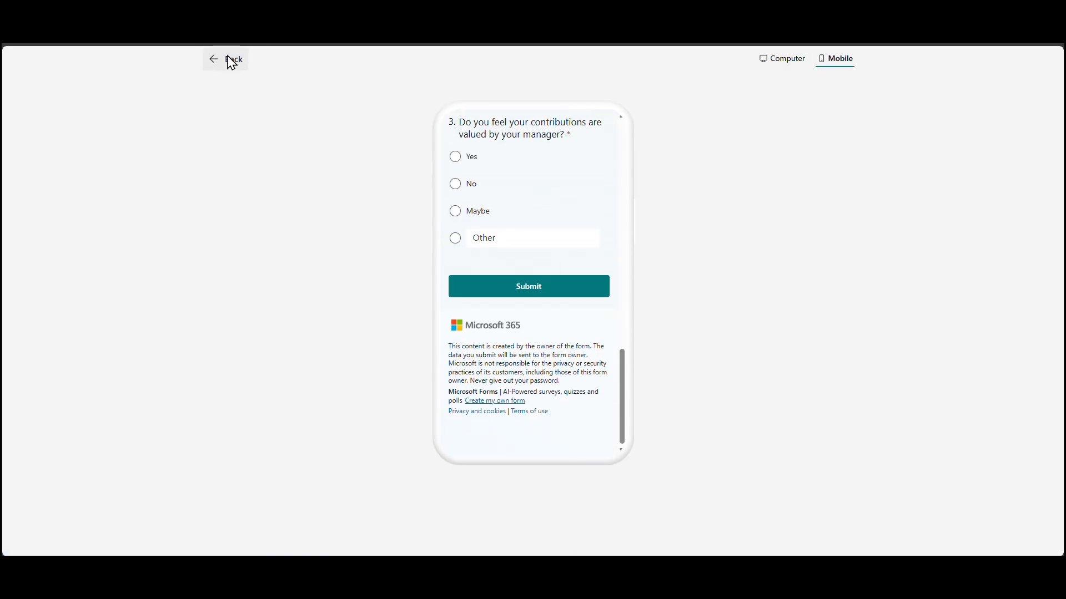
click(231, 60)
Step: Examine the response-collection options, including the invitation, QR code and embed code, and close the dialog
click(858, 89)
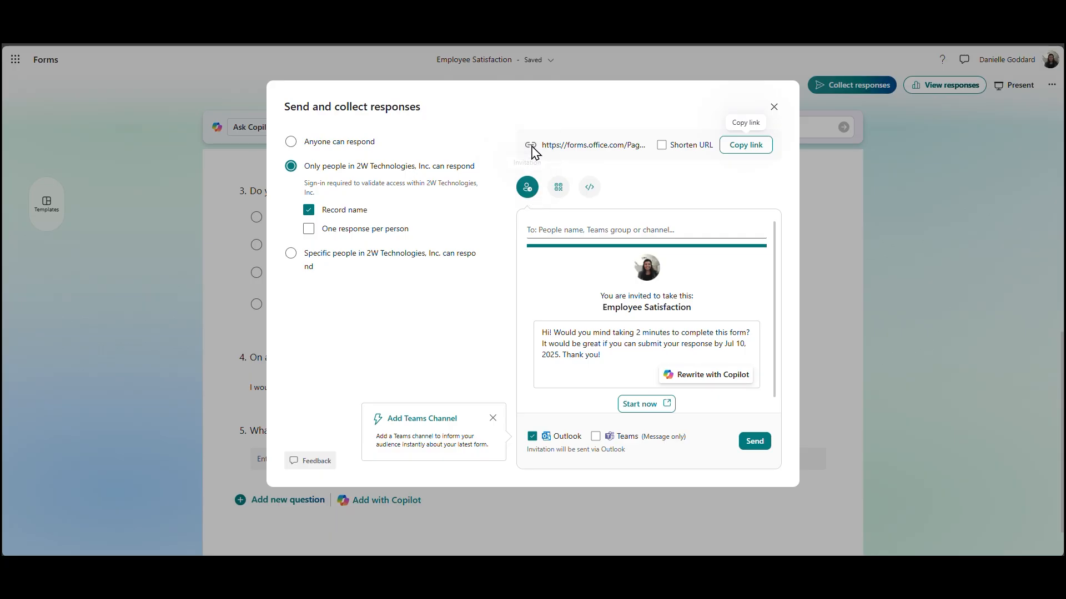
click(559, 192)
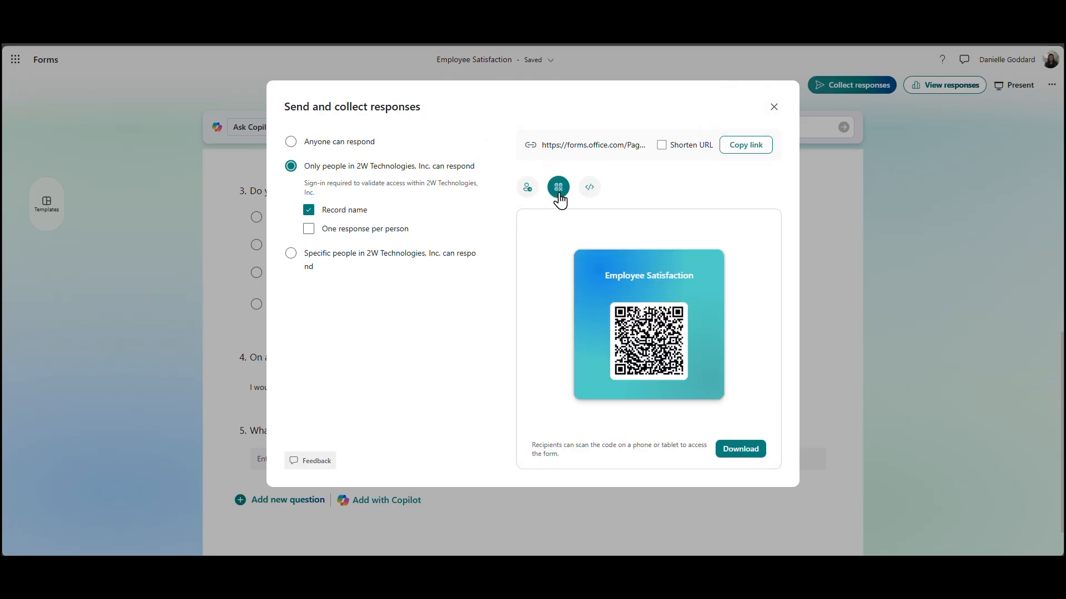
click(590, 194)
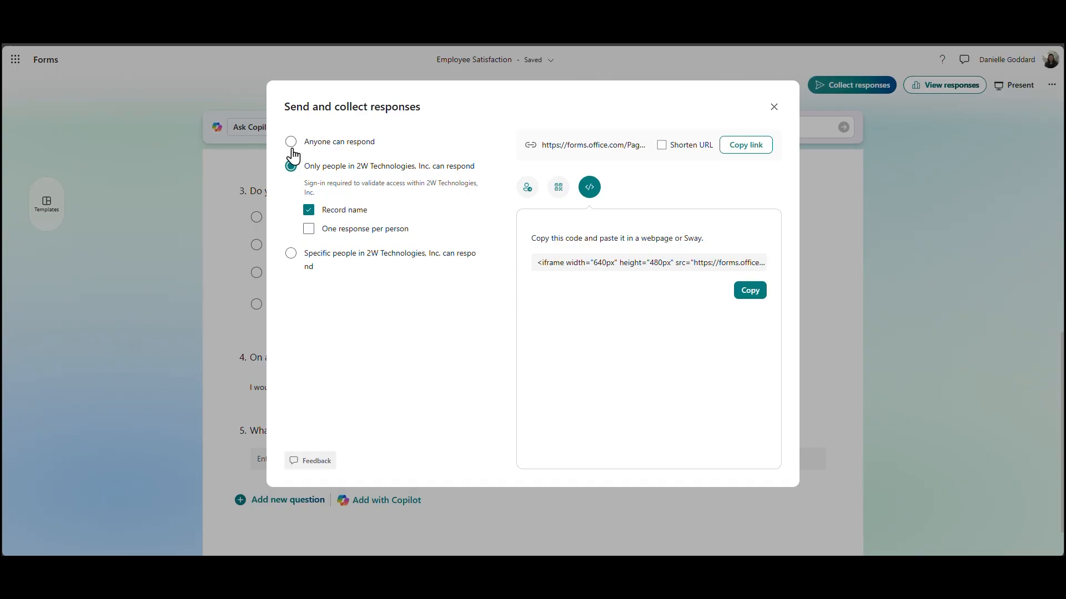
click(774, 107)
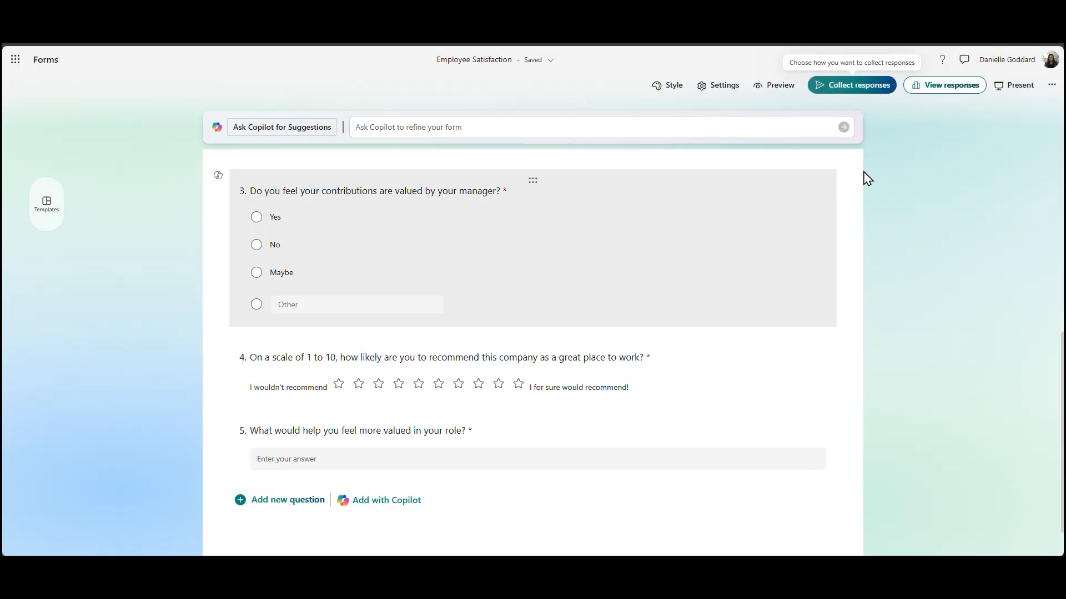
Step: Open the survey's responses and review the result summaries down to question 5
click(944, 85)
scroll(601, 322, down, 9)
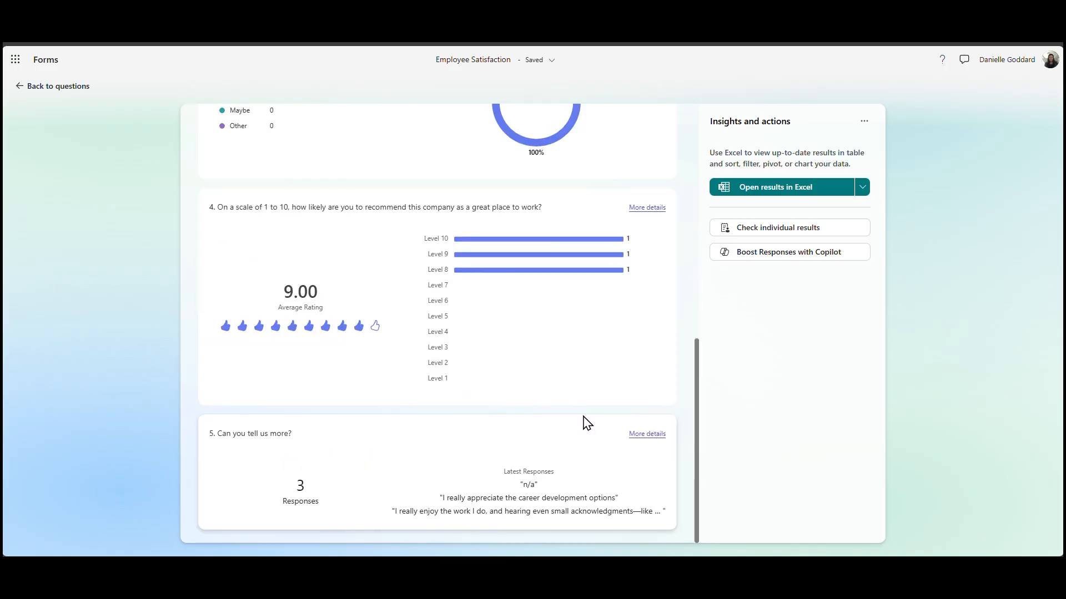